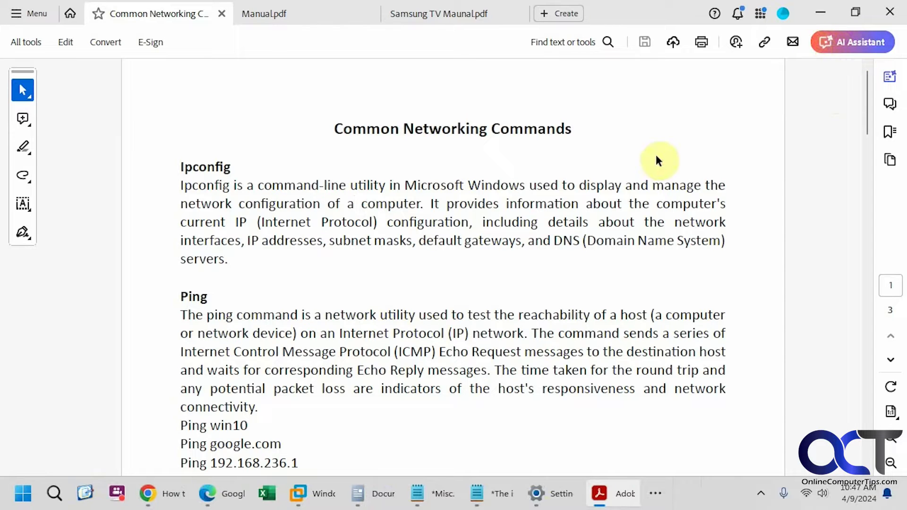
Open Preferences from the main menu and close it without changing anything.
{"action": "left_click", "coordinate": [19, 18]}
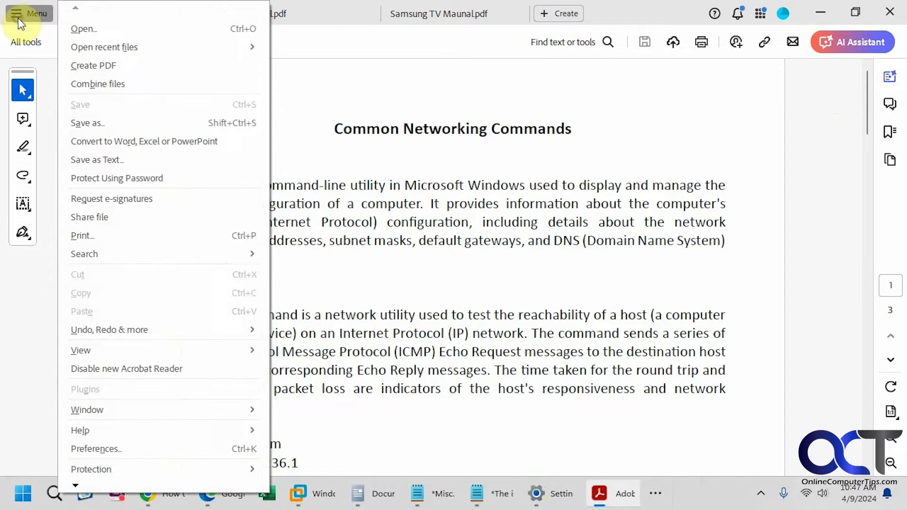
{"action": "left_click", "coordinate": [112, 448]}
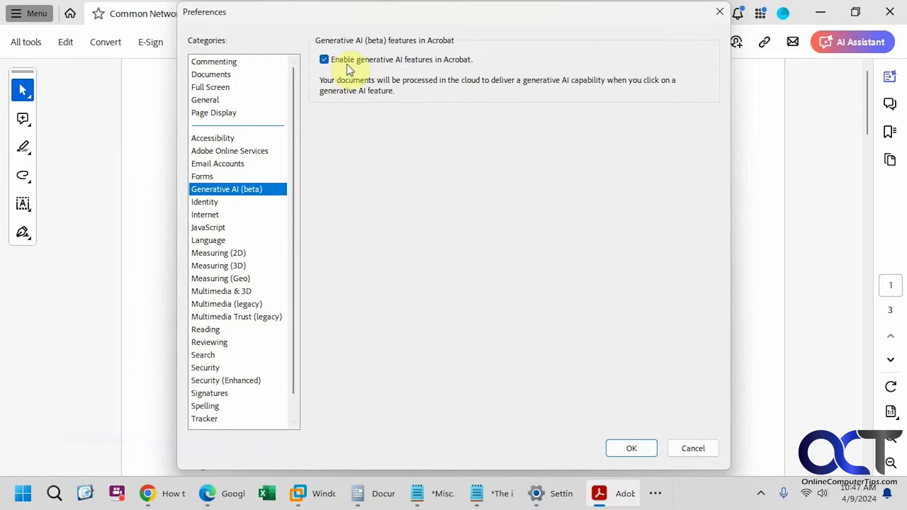
{"action": "left_click", "coordinate": [691, 448]}
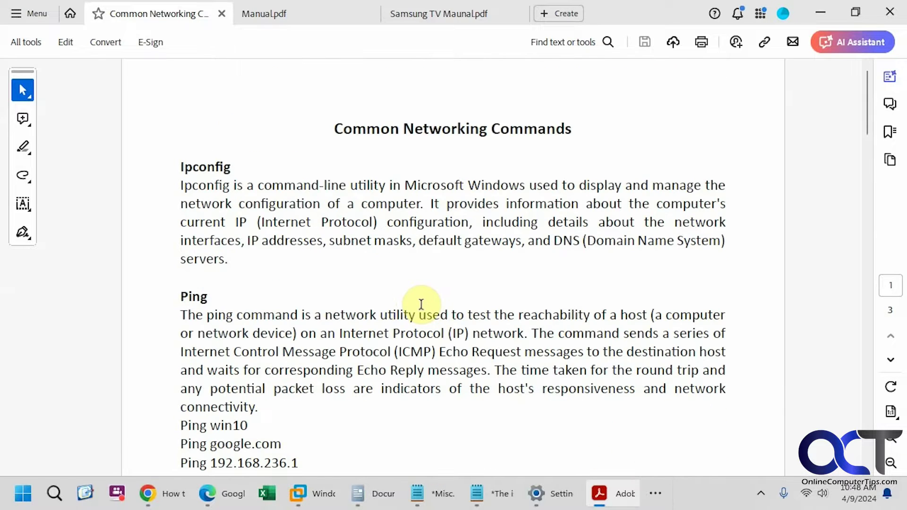
Scroll to the Arp section and ask the AI Assistant 'what does the arp command so?'.
{"action": "scroll", "coordinate": [421, 304], "scroll_direction": "down", "scroll_amount": 10}
{"action": "scroll", "coordinate": [421, 304], "scroll_direction": "down", "scroll_amount": 15}
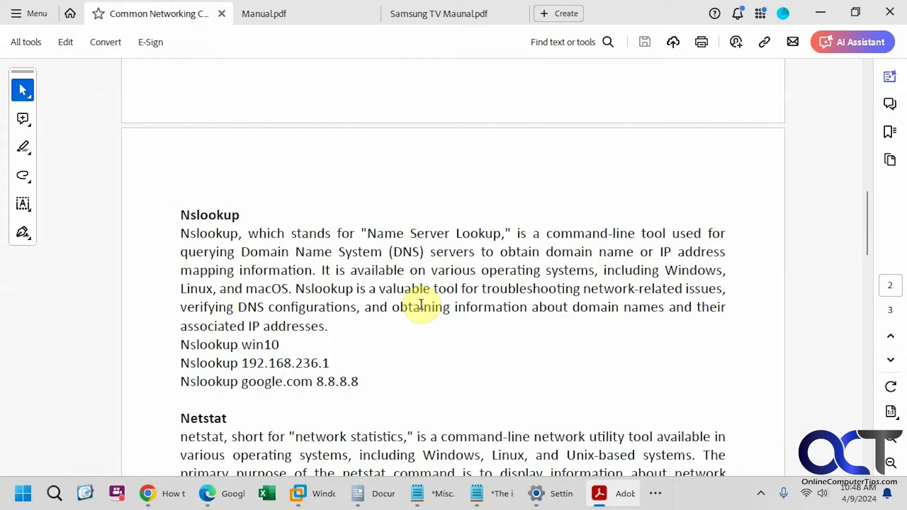
{"action": "scroll", "coordinate": [422, 310], "scroll_direction": "down", "scroll_amount": 10}
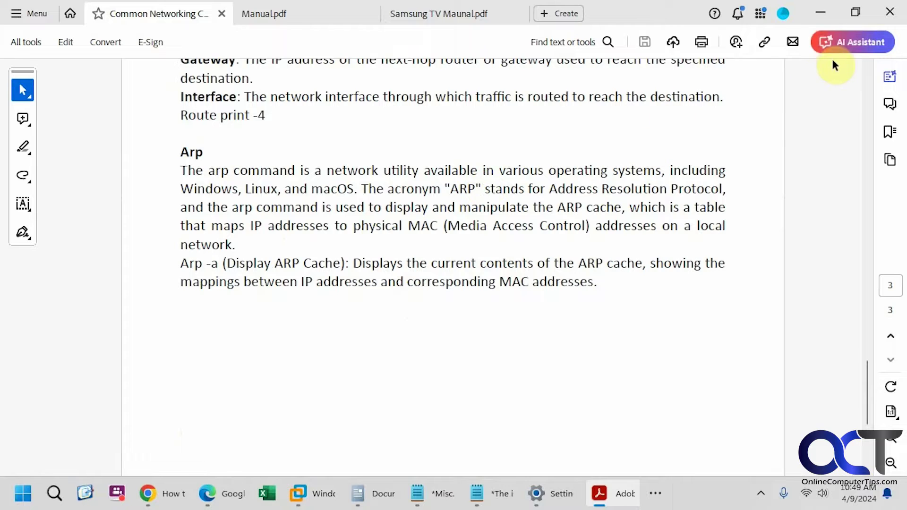
{"action": "left_click", "coordinate": [837, 44]}
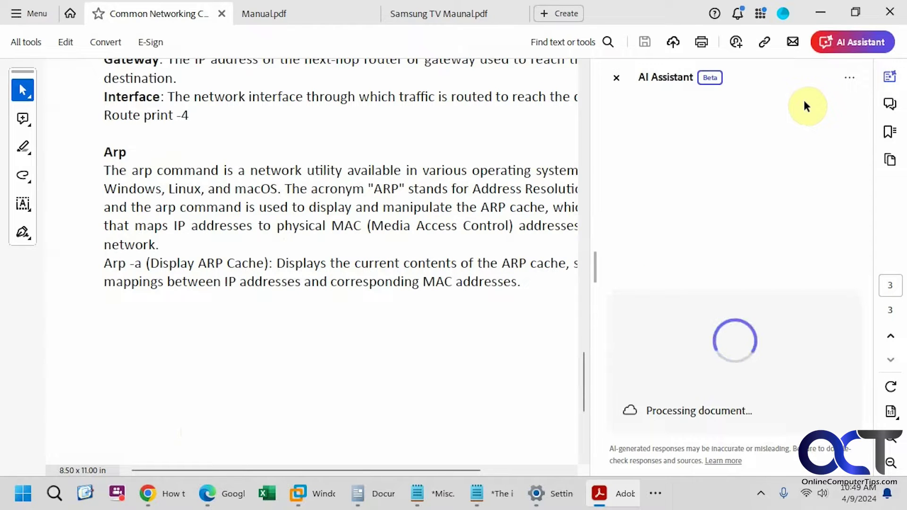
{"action": "left_click", "coordinate": [721, 379]}
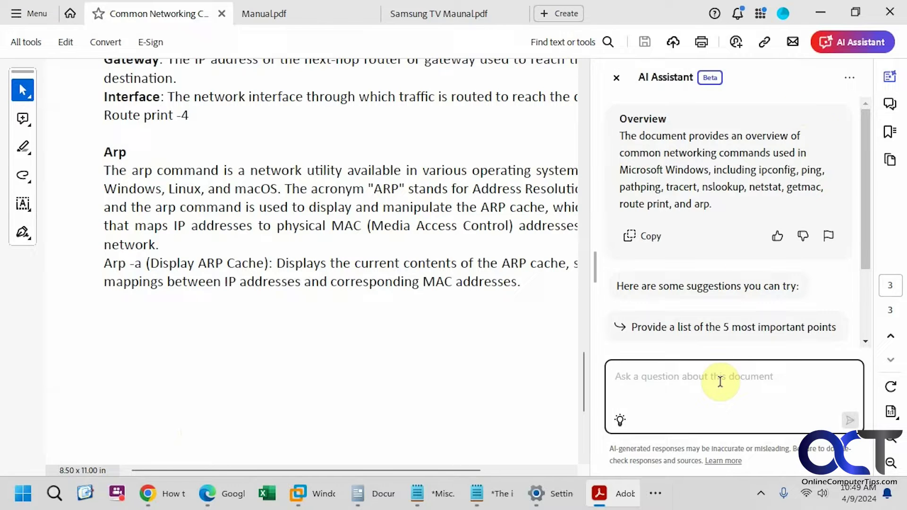
{"action": "type", "text": "what doe"}
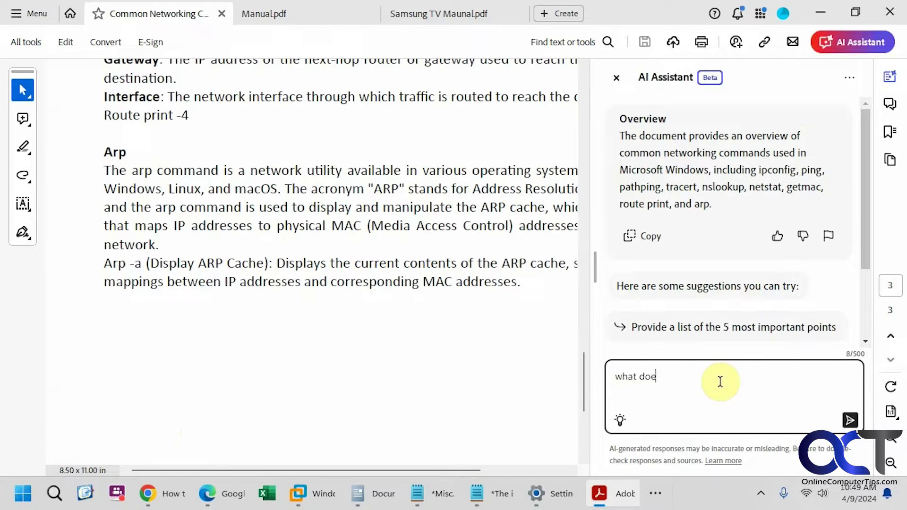
{"action": "type", "text": "s the arp command so"}
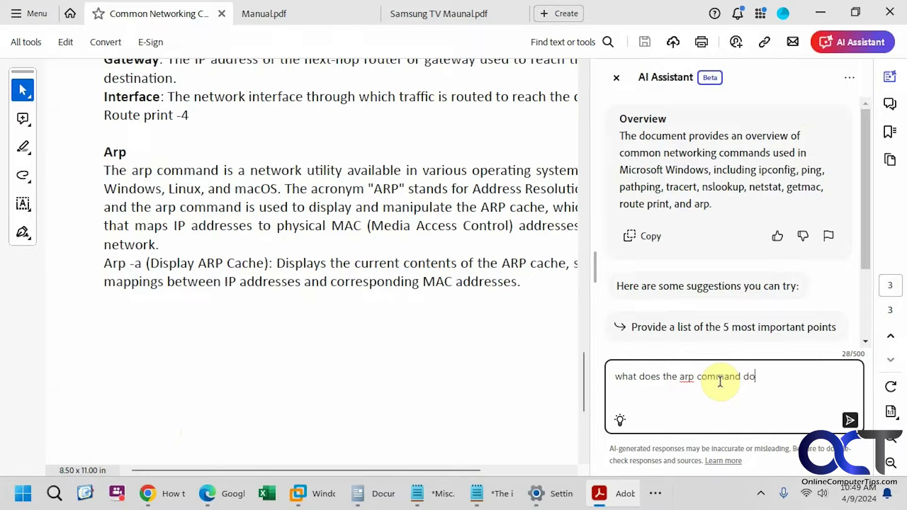
{"action": "type", "text": "?"}
{"action": "key", "text": "Return"}
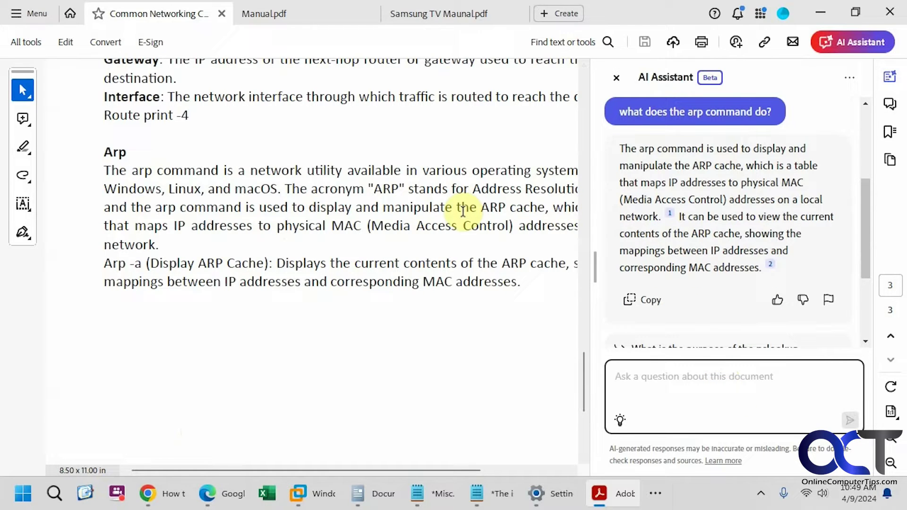
Widen the document pane and check citations 1 and 2 against the Arp passages.
{"action": "left_click_drag", "start_coordinate": [595, 267], "coordinate": [621, 273]}
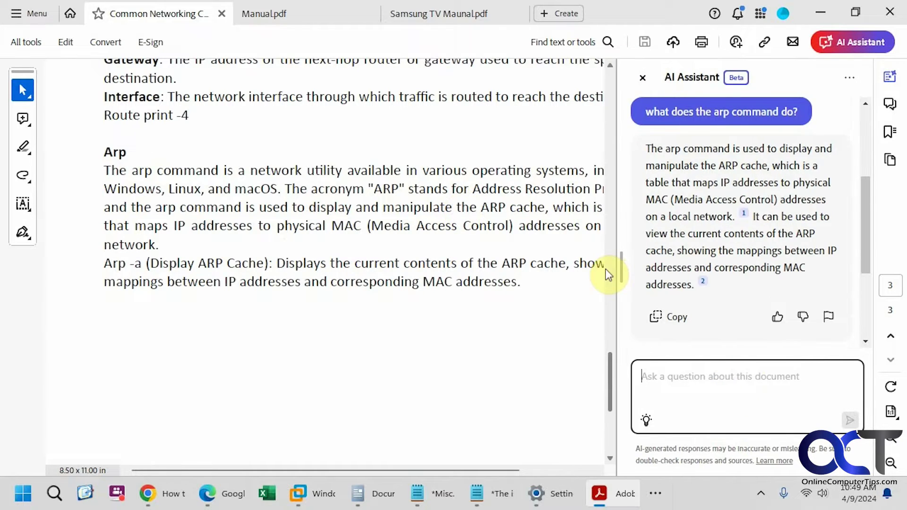
{"action": "left_click", "coordinate": [742, 216]}
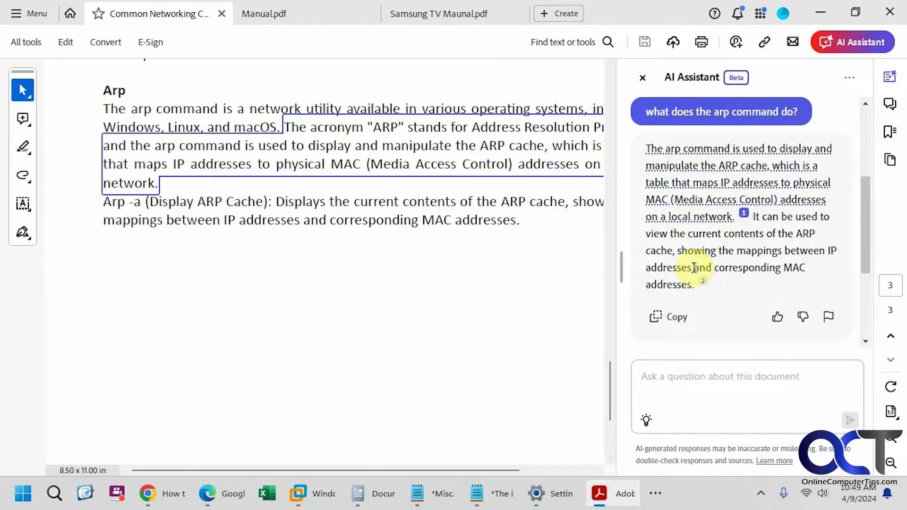
{"action": "left_click", "coordinate": [703, 282]}
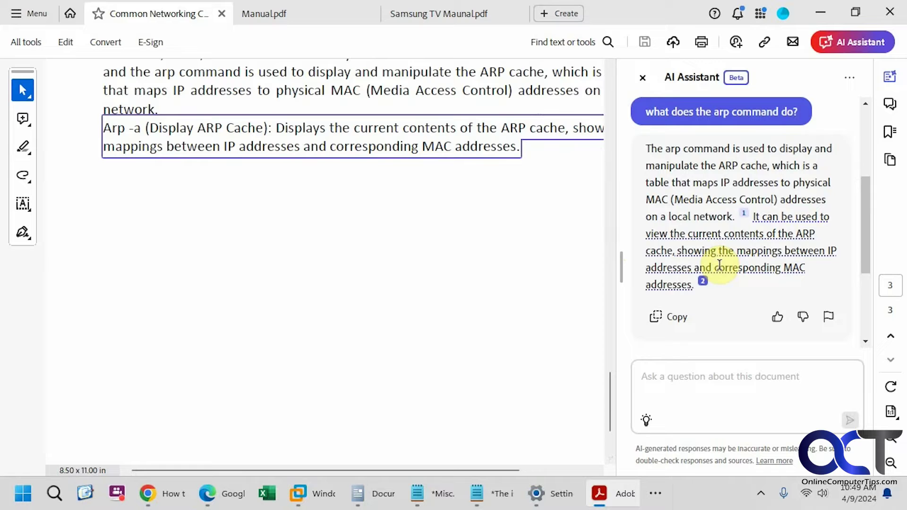
{"action": "left_click", "coordinate": [744, 214]}
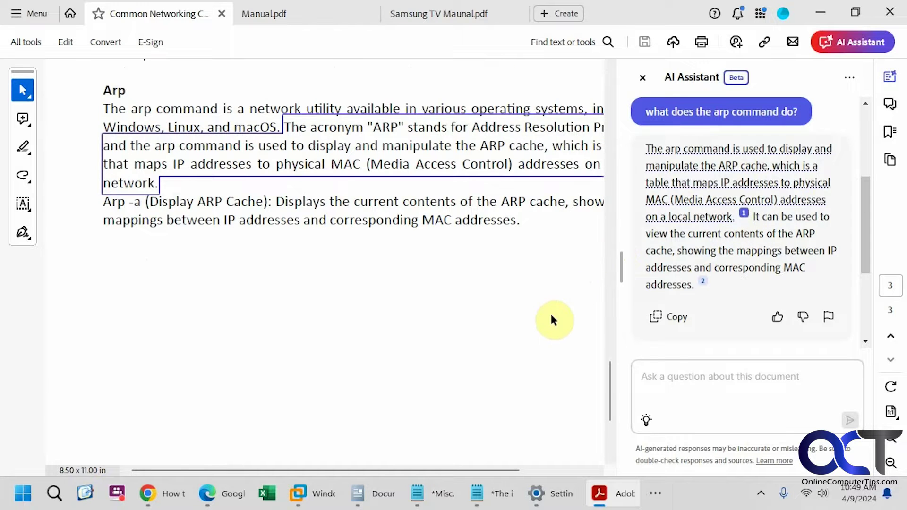
{"action": "scroll", "coordinate": [552, 317], "scroll_direction": "up", "scroll_amount": 5}
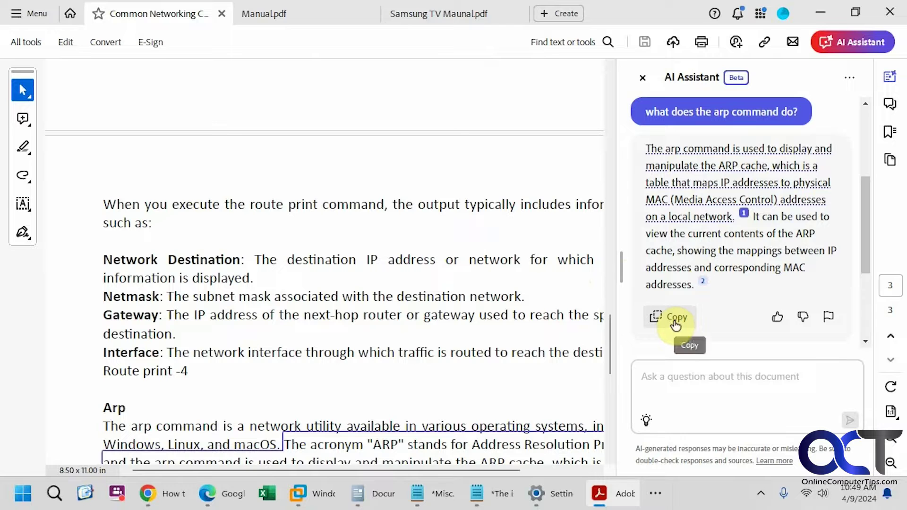
Switch to Manual.pdf and scroll to the Charger Technical Data section.
{"action": "left_click", "coordinate": [322, 16]}
{"action": "scroll", "coordinate": [539, 256], "scroll_direction": "down", "scroll_amount": 10}
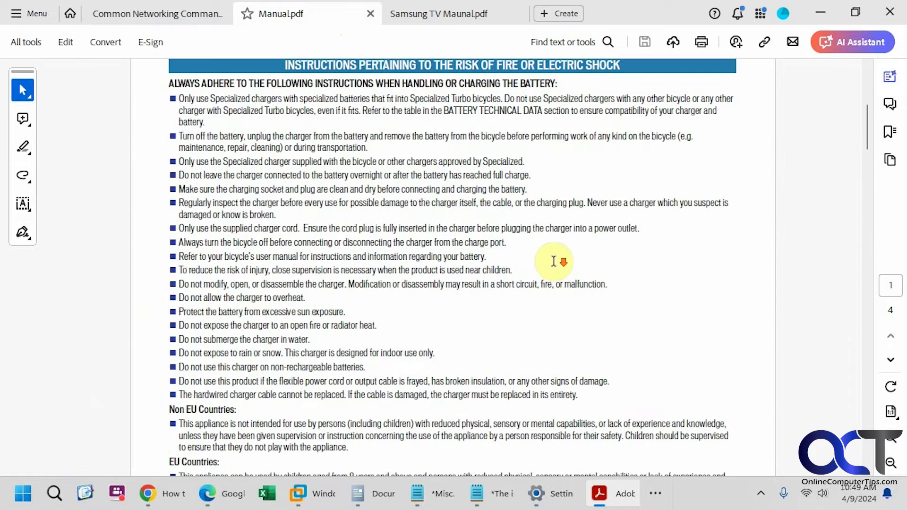
{"action": "scroll", "coordinate": [558, 268], "scroll_direction": "down", "scroll_amount": 5}
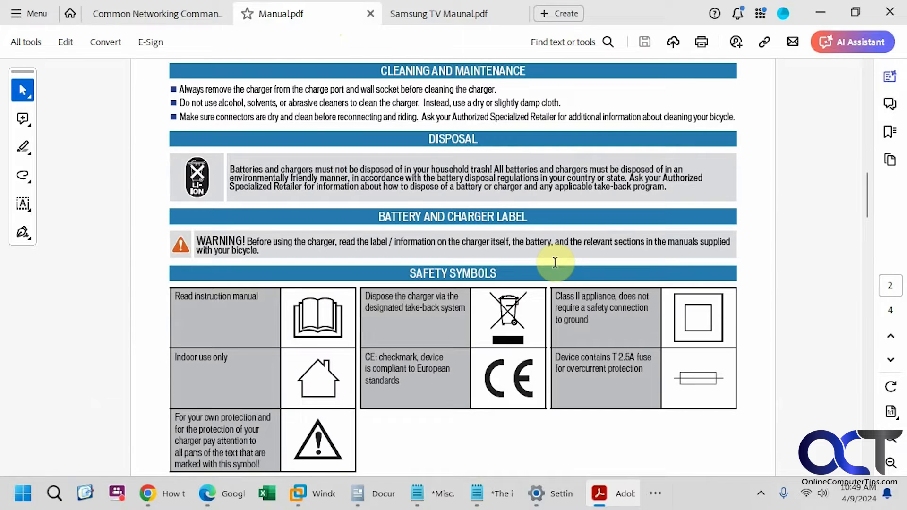
{"action": "scroll", "coordinate": [557, 267], "scroll_direction": "down", "scroll_amount": 5}
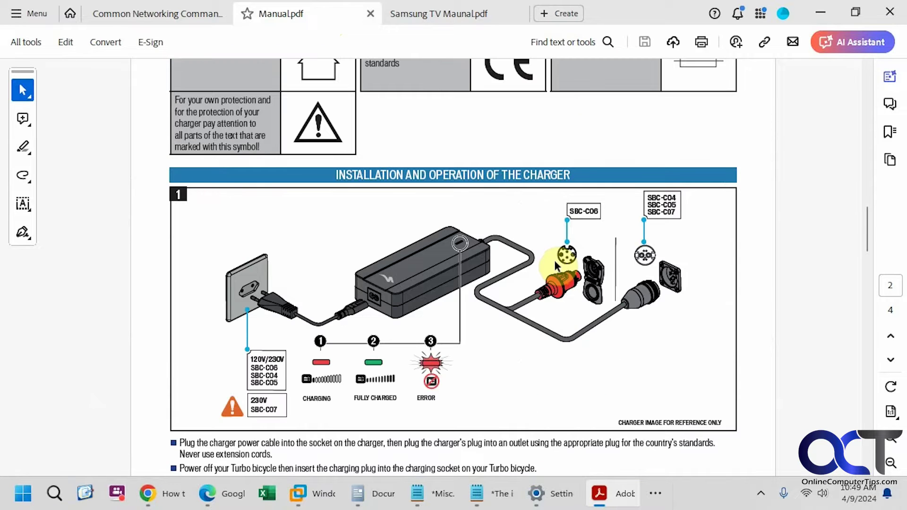
{"action": "scroll", "coordinate": [556, 266], "scroll_direction": "down", "scroll_amount": 10}
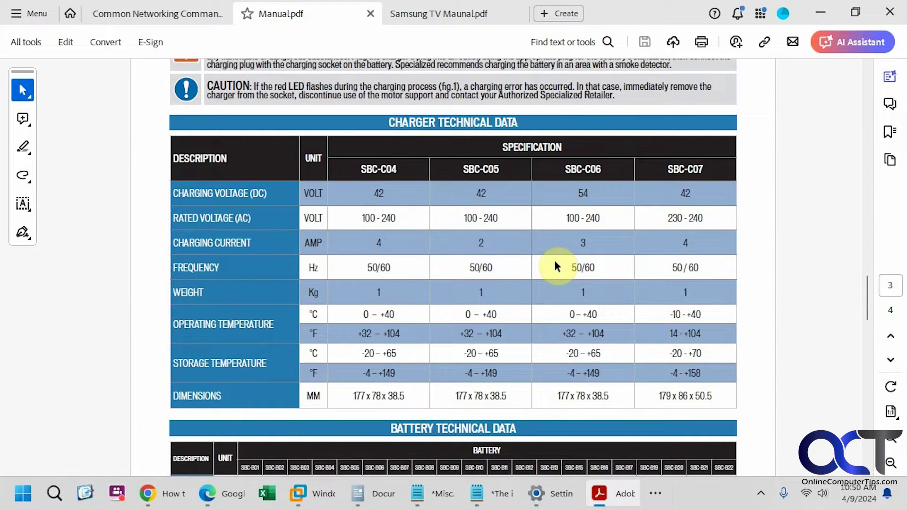
{"action": "scroll", "coordinate": [553, 259], "scroll_direction": "up", "scroll_amount": 1}
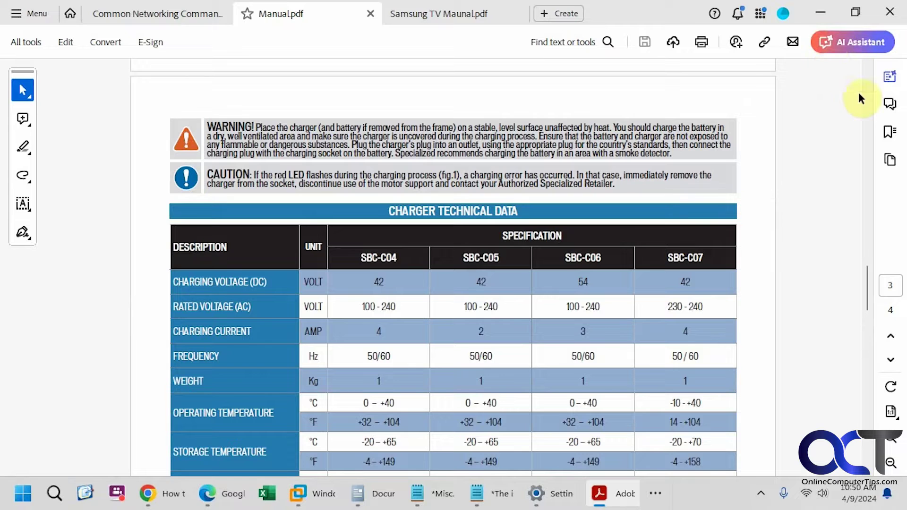
Ask the AI Assistant 'what is the charging voltage for the charger' and read its 42V–54V answer.
{"action": "left_click", "coordinate": [854, 45]}
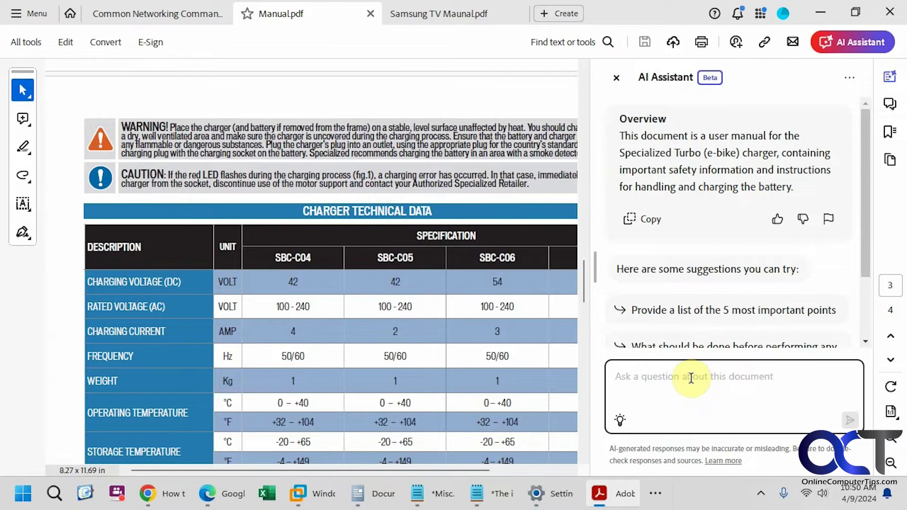
{"action": "type", "text": "what is the cha"}
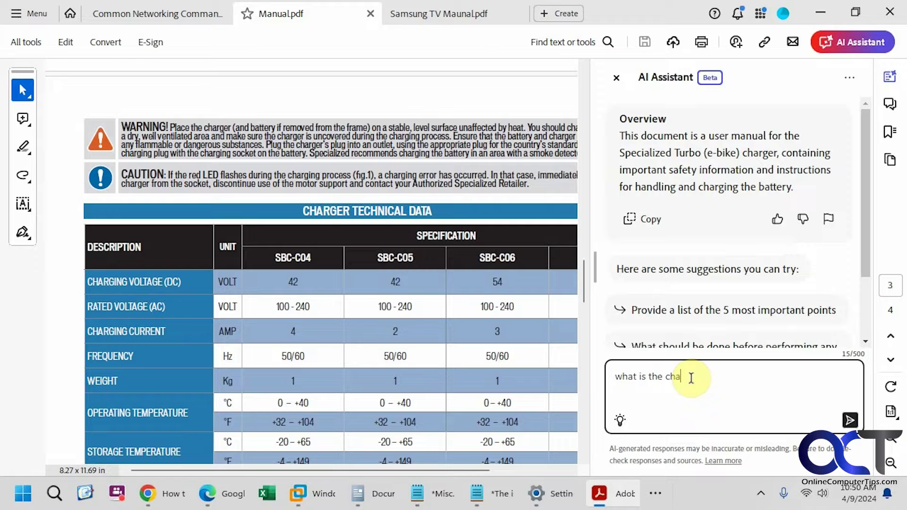
{"action": "type", "text": "rging voltage for the"}
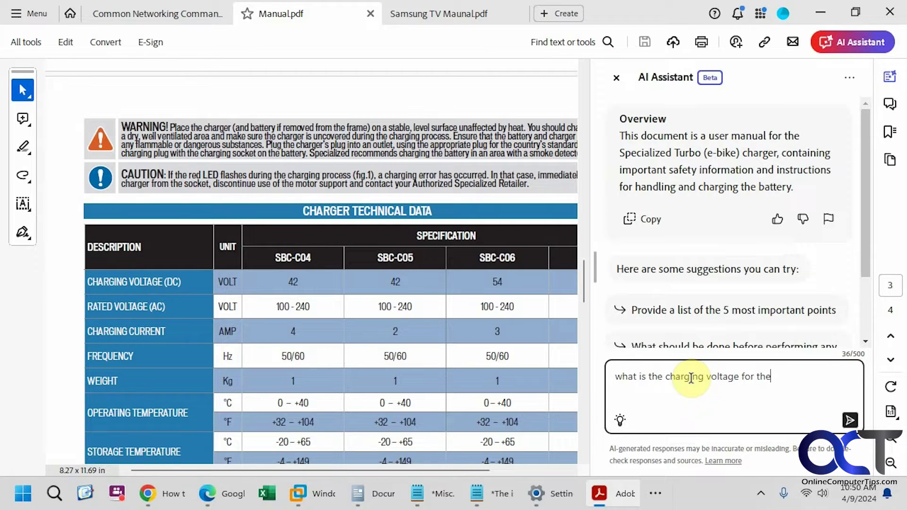
{"action": "type", "text": " charger"}
{"action": "key", "text": "Return"}
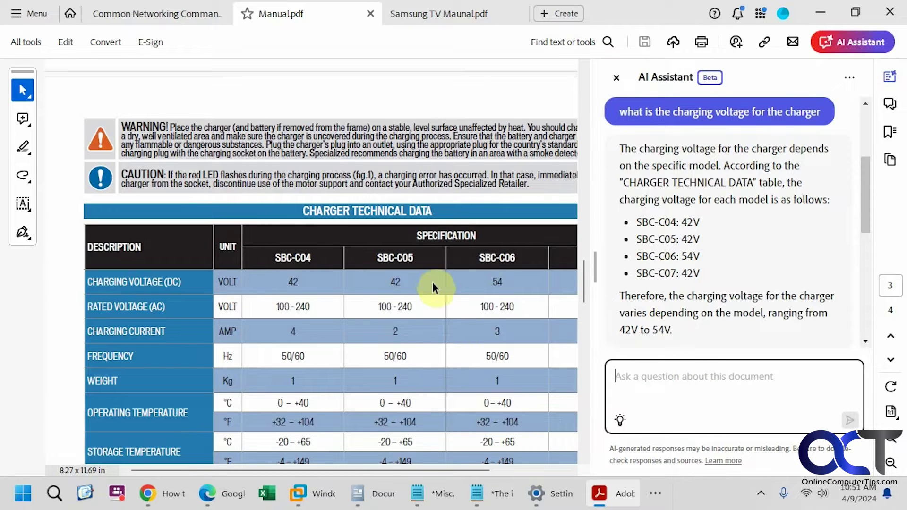
{"action": "scroll", "coordinate": [398, 307], "scroll_direction": "down", "scroll_amount": 2}
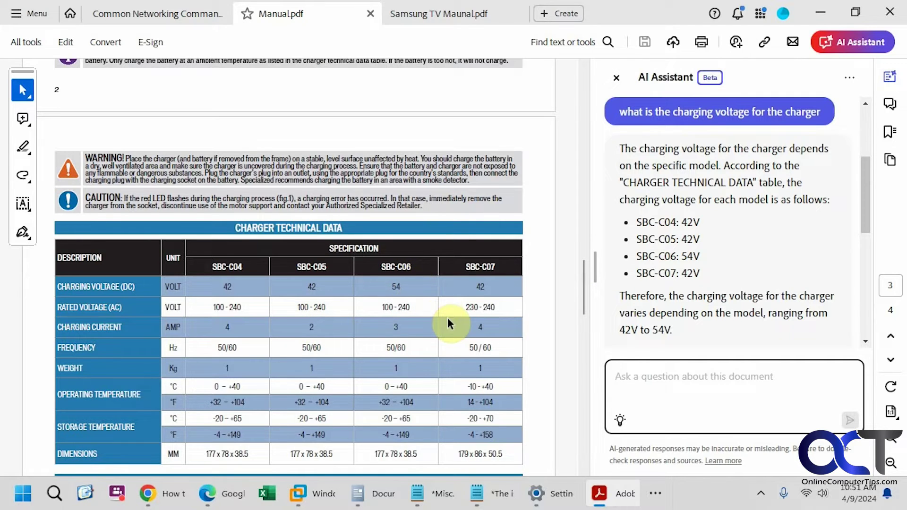
{"action": "scroll", "coordinate": [450, 322], "scroll_direction": "up", "scroll_amount": 10}
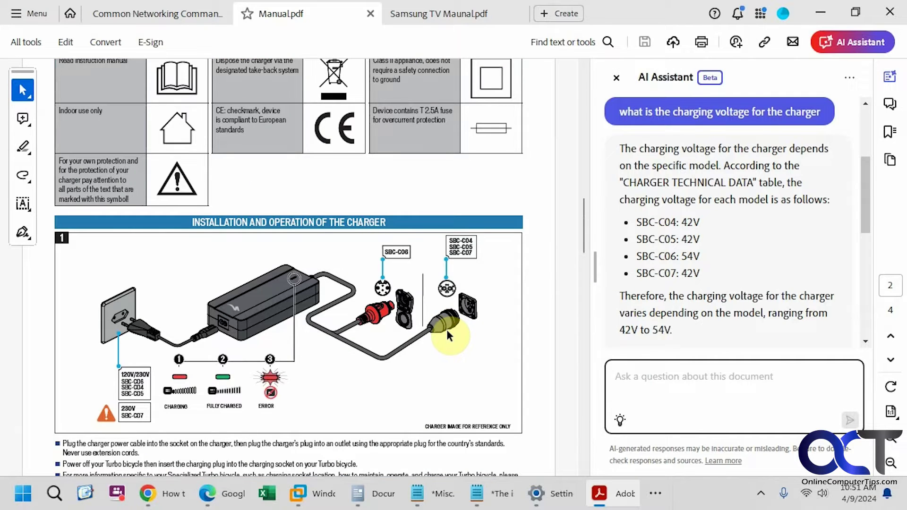
{"action": "scroll", "coordinate": [446, 331], "scroll_direction": "up", "scroll_amount": 3}
Ask the assistant 'are there any warnings I should be aware'.
{"action": "left_click", "coordinate": [690, 380]}
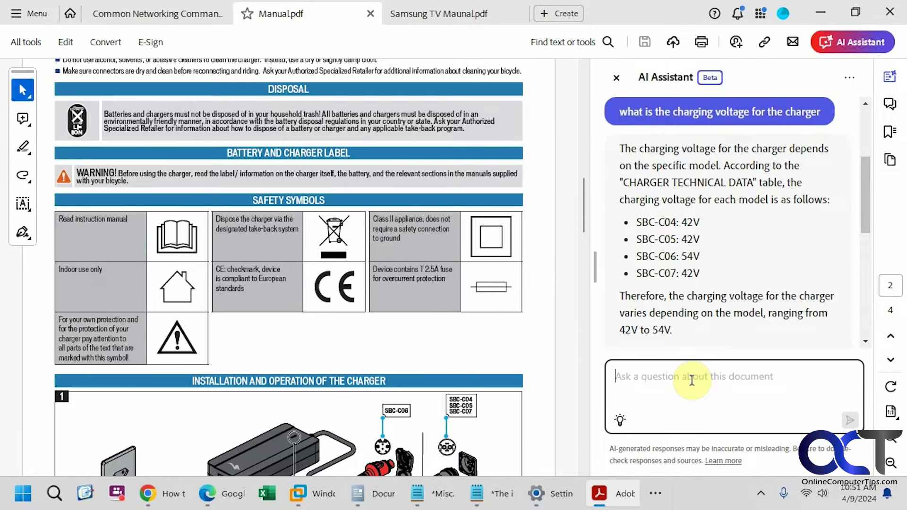
{"action": "type", "text": "are there any warn"}
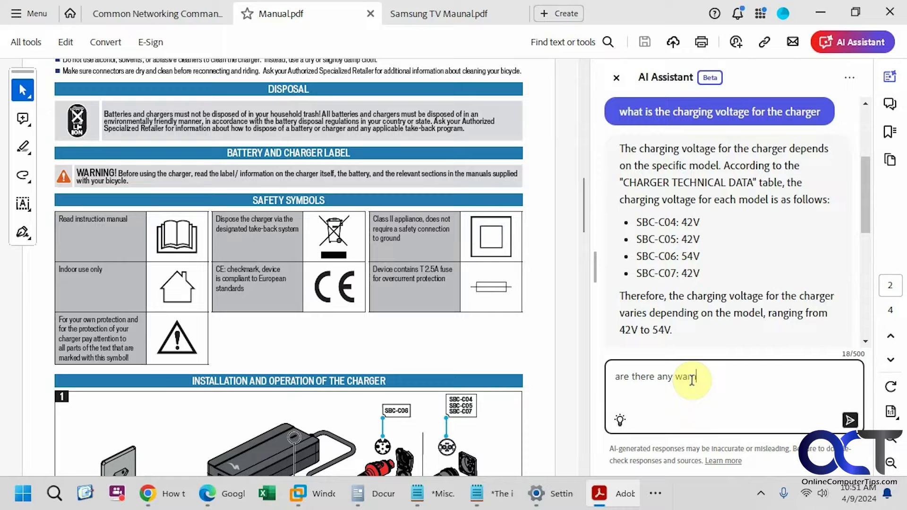
{"action": "type", "text": "ings I should be aware of?"}
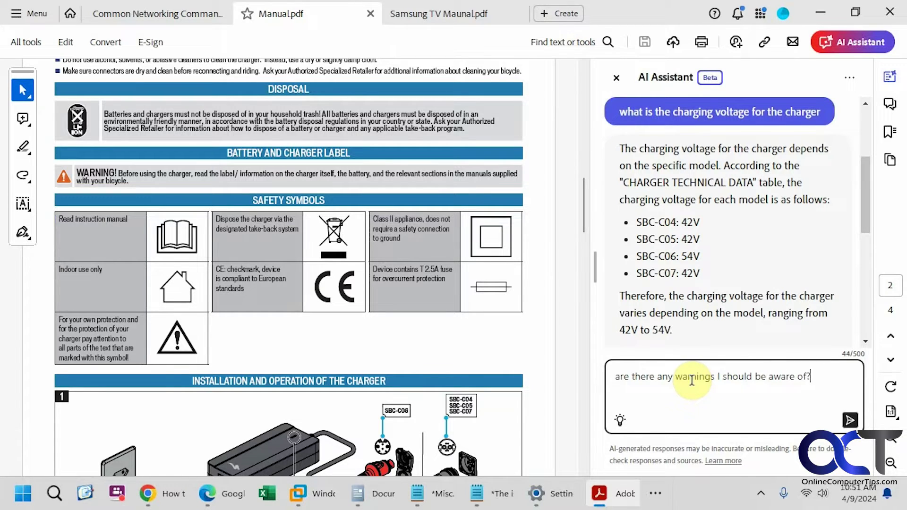
{"action": "key", "text": "Return"}
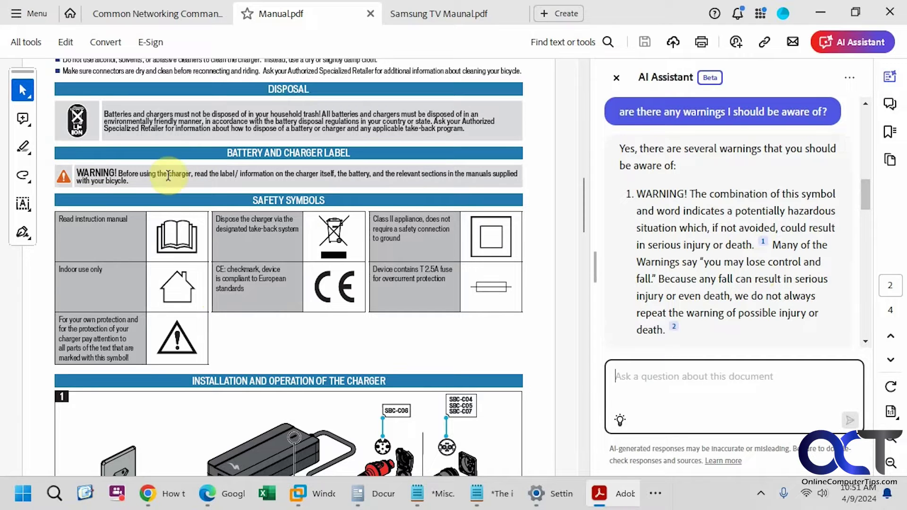
Check cited warning passages 1 and 2, then switch to Samsung TV Maunal.pdf.
{"action": "left_click", "coordinate": [762, 246]}
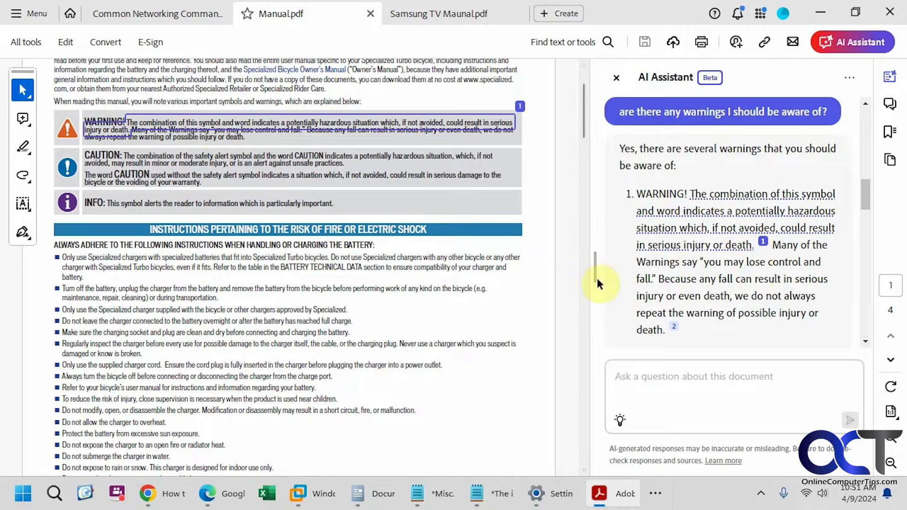
{"action": "left_click", "coordinate": [674, 331]}
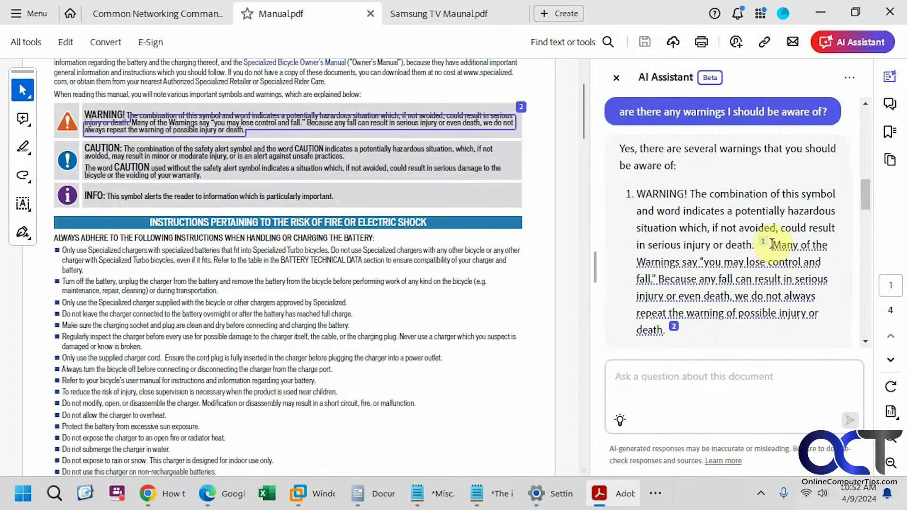
{"action": "left_click", "coordinate": [764, 243]}
{"action": "left_click", "coordinate": [675, 331]}
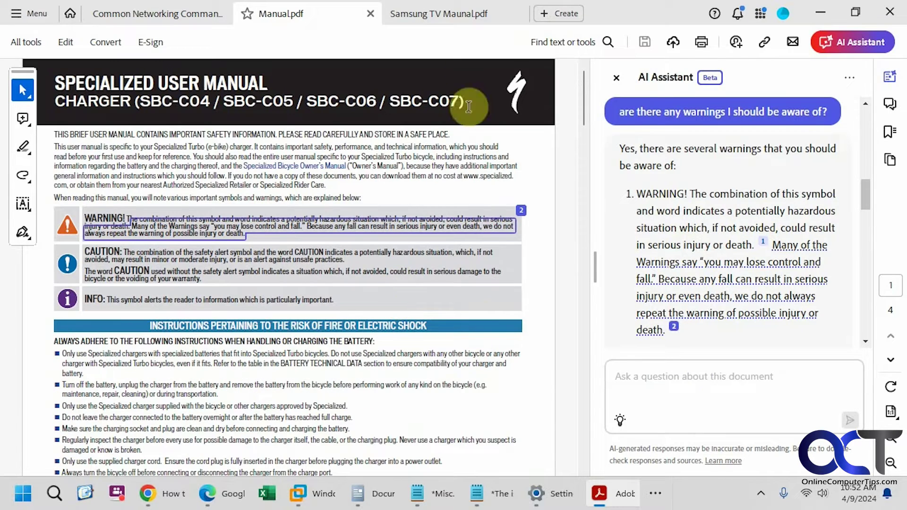
{"action": "left_click", "coordinate": [446, 15]}
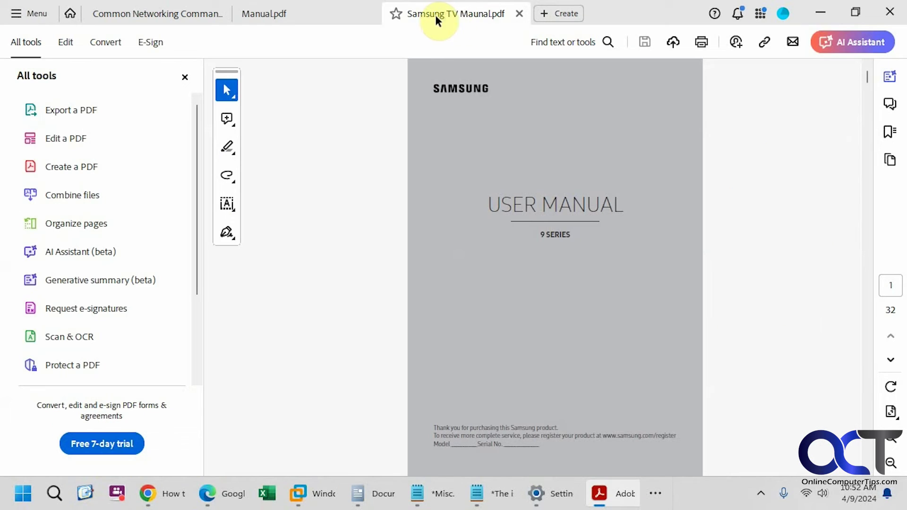
Hide the tools list, open the AI Assistant and ask its suggested question about the register's purpose.
{"action": "left_click", "coordinate": [185, 77]}
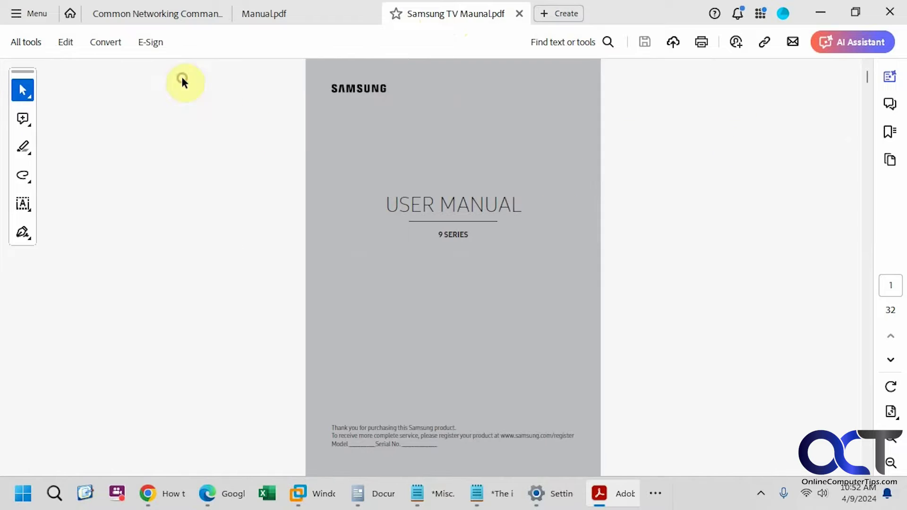
{"action": "left_click", "coordinate": [858, 41]}
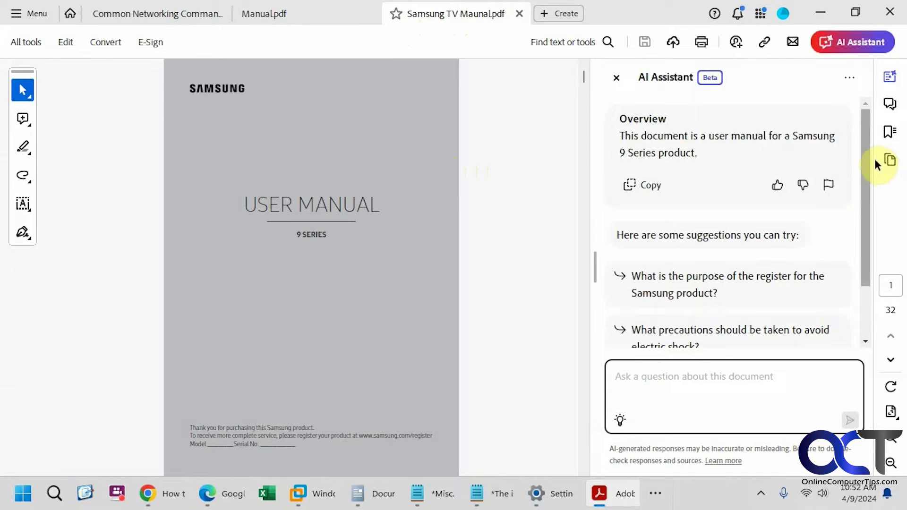
{"action": "left_click_drag", "start_coordinate": [866, 152], "coordinate": [857, 196]}
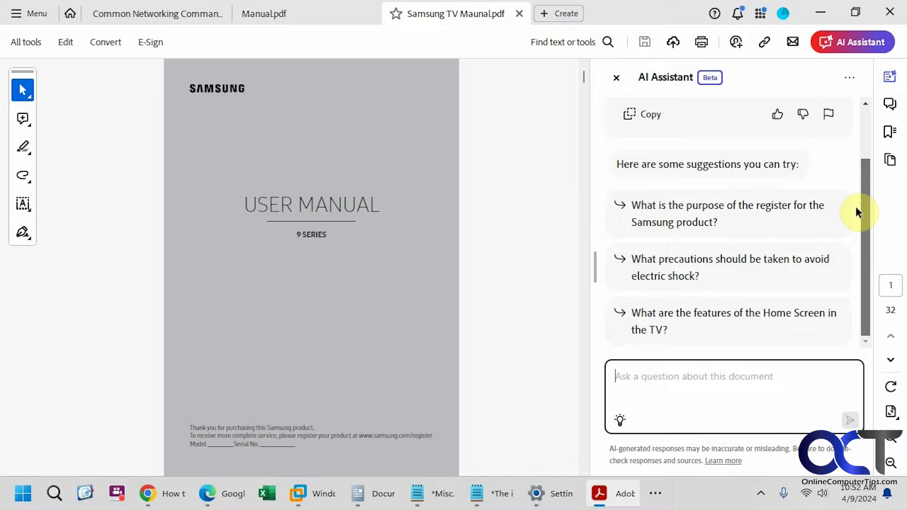
{"action": "left_click", "coordinate": [742, 214]}
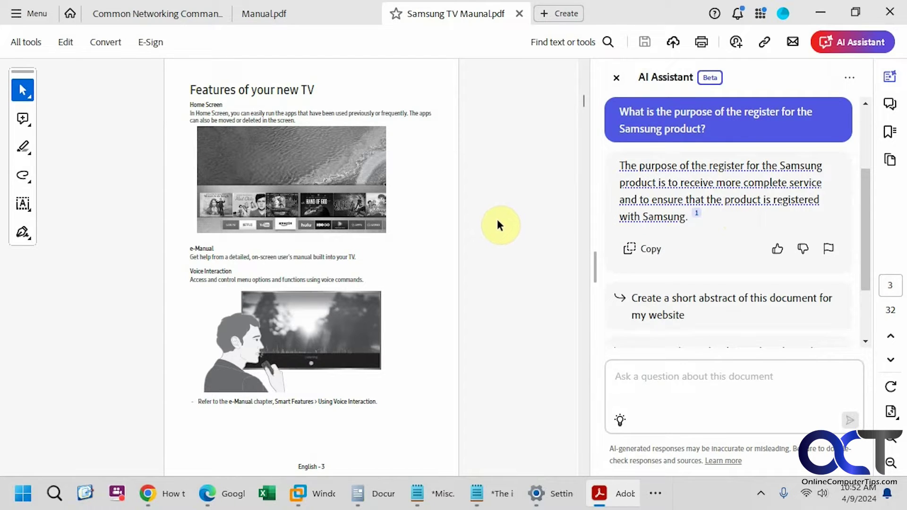
{"action": "scroll", "coordinate": [499, 223], "scroll_direction": "down", "scroll_amount": 1}
{"action": "scroll", "coordinate": [500, 224], "scroll_direction": "down", "scroll_amount": 1}
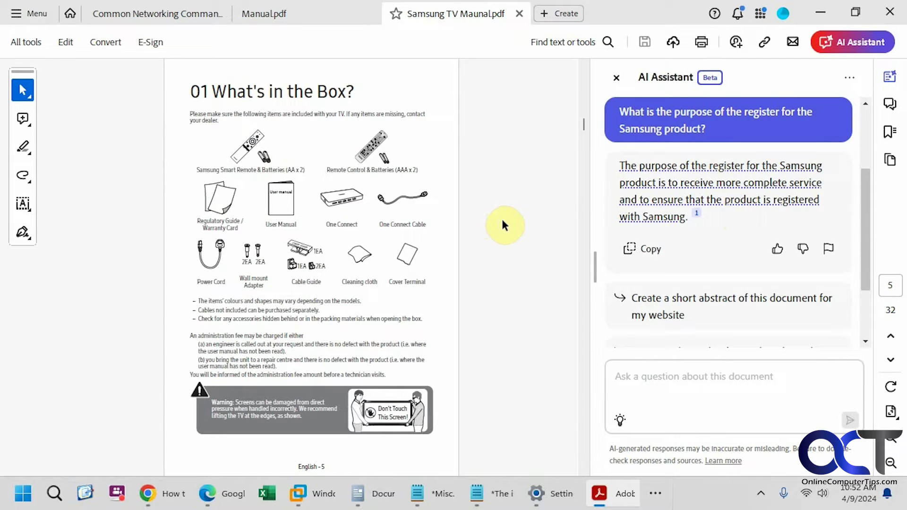
Ask 'what size batteries does the remote control use' and check the cited battery passage on page 16.
{"action": "left_click", "coordinate": [753, 384]}
{"action": "type", "text": "what "}
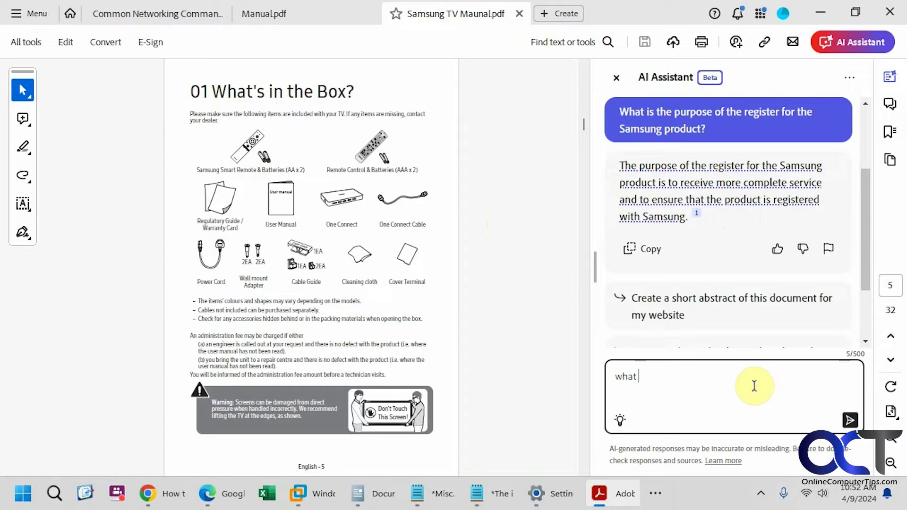
{"action": "type", "text": "size batteries does the"}
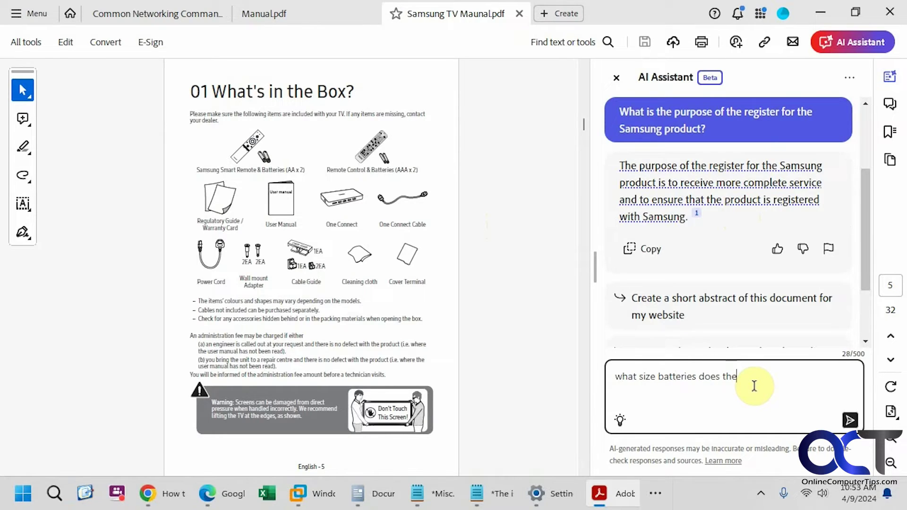
{"action": "type", "text": " remote control use?"}
{"action": "key", "text": "Return"}
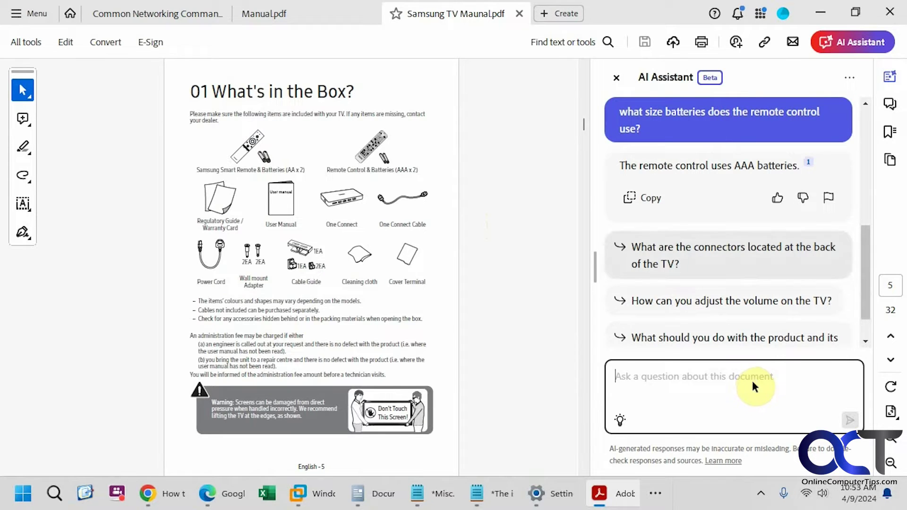
{"action": "left_click", "coordinate": [810, 166]}
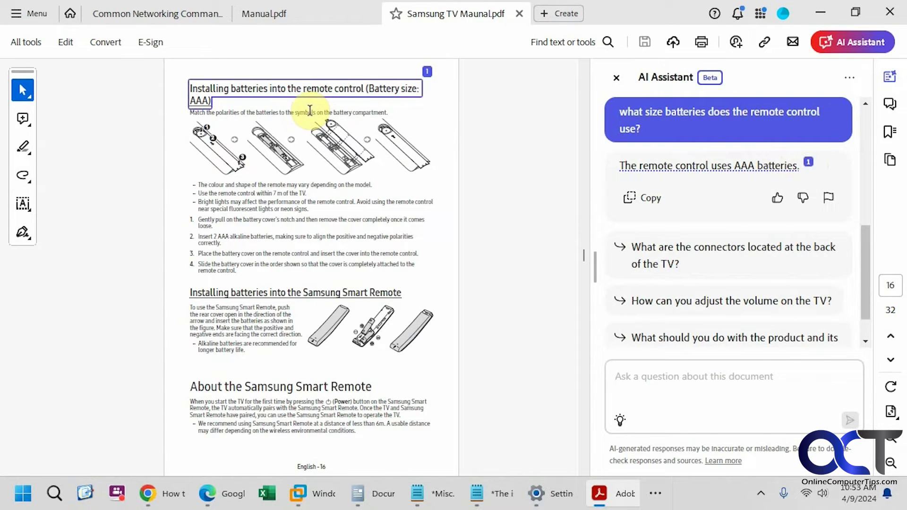
{"action": "scroll", "coordinate": [333, 217], "scroll_direction": "up", "scroll_amount": 10}
{"action": "scroll", "coordinate": [342, 228], "scroll_direction": "up", "scroll_amount": 5}
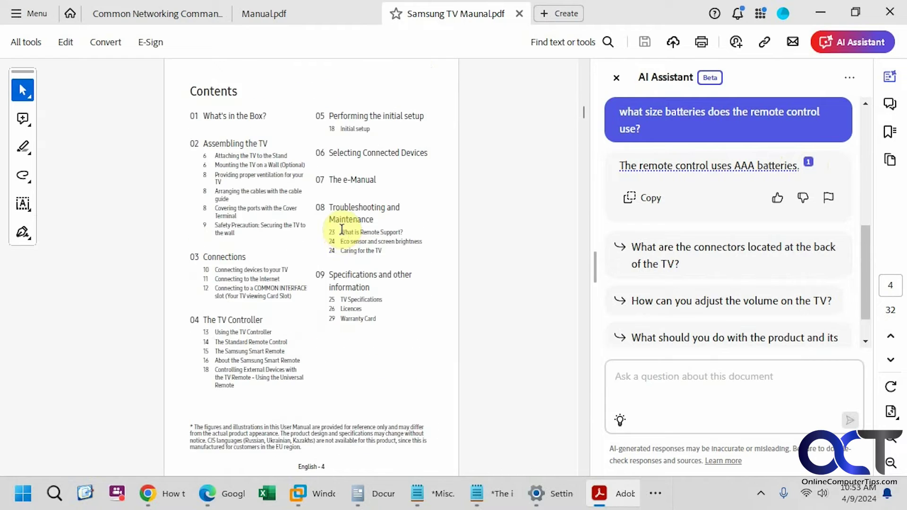
{"action": "scroll", "coordinate": [342, 228], "scroll_direction": "down", "scroll_amount": 5}
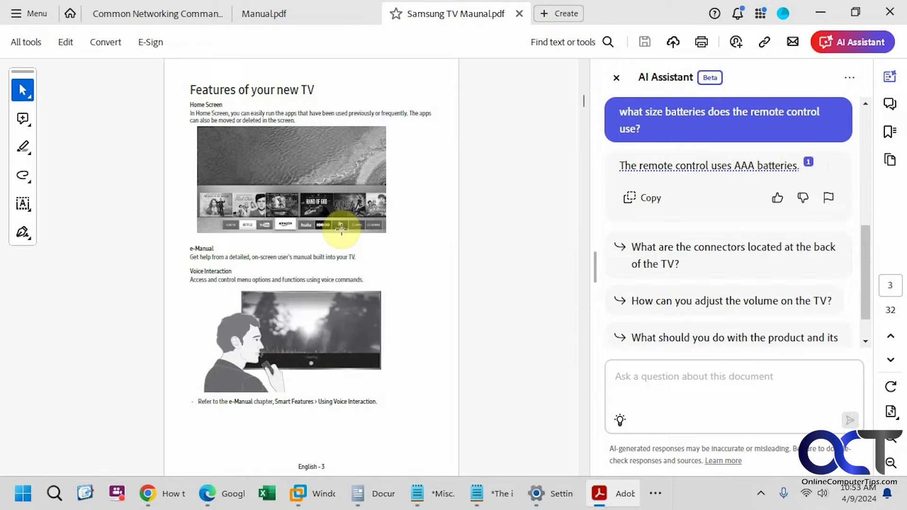
{"action": "left_click", "coordinate": [305, 170]}
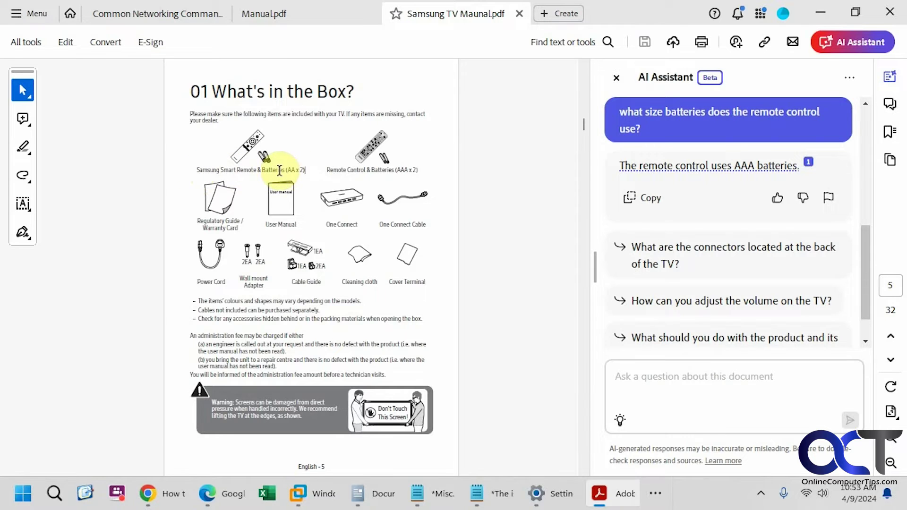
{"action": "scroll", "coordinate": [365, 270], "scroll_direction": "down", "scroll_amount": 2}
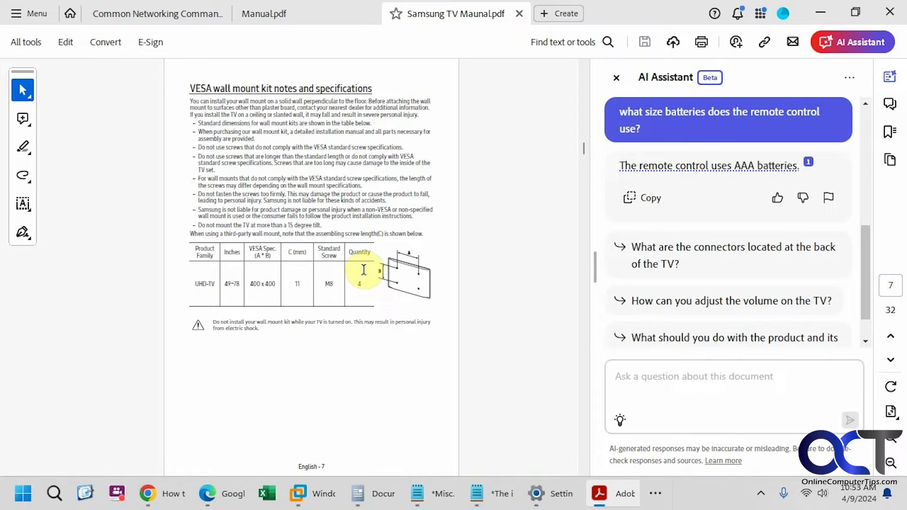
Ask the AI Assistant 'how do I mount the tv to the wall'.
{"action": "left_click", "coordinate": [699, 385]}
{"action": "type", "text": "how d"}
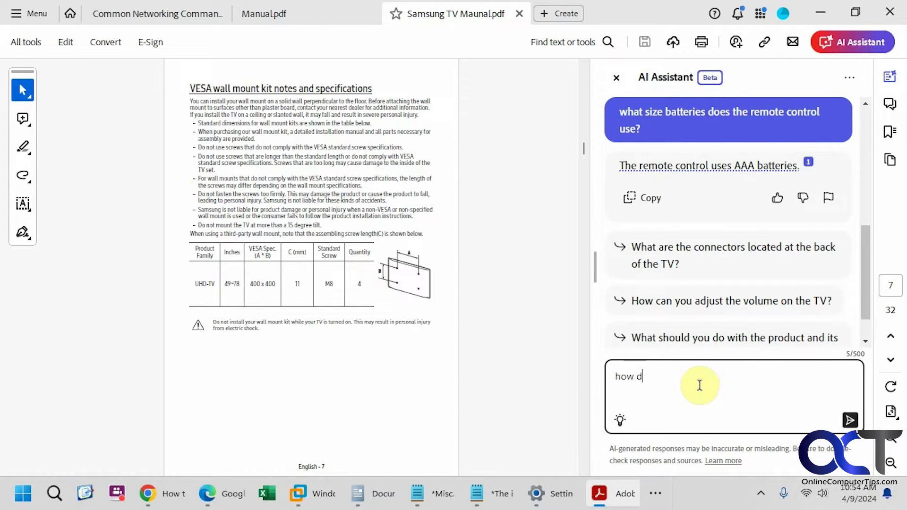
{"action": "type", "text": "o I mount the tv to the wall?"}
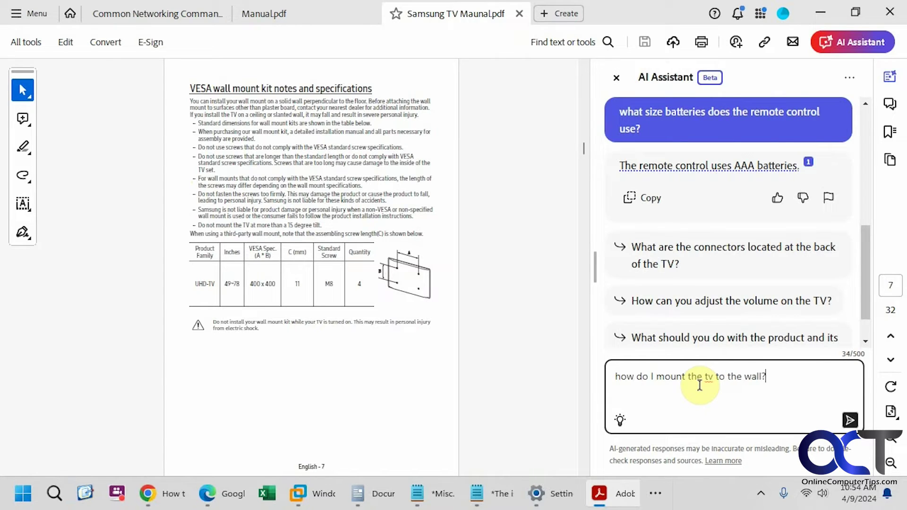
{"action": "key", "text": "Return"}
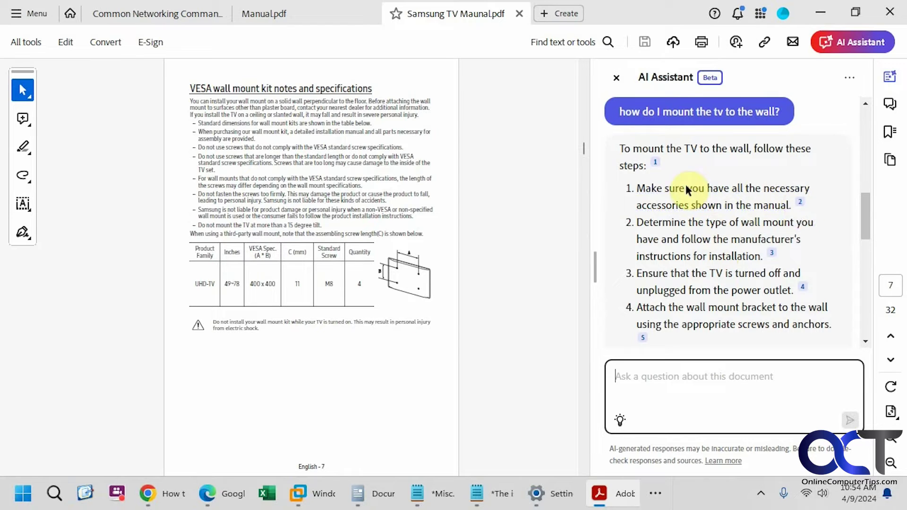
Check wall-mounting citations 1–5, outlining the fifth source on page 9.
{"action": "left_click", "coordinate": [656, 163]}
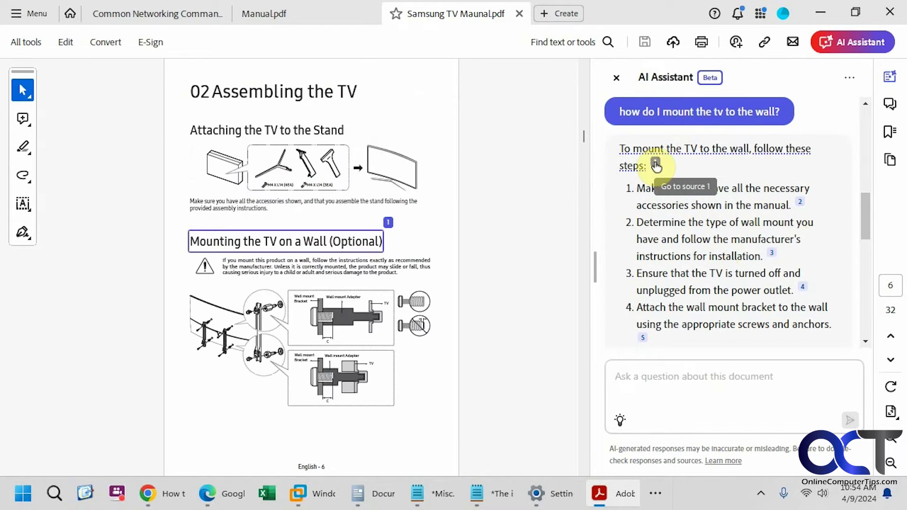
{"action": "left_click", "coordinate": [801, 203]}
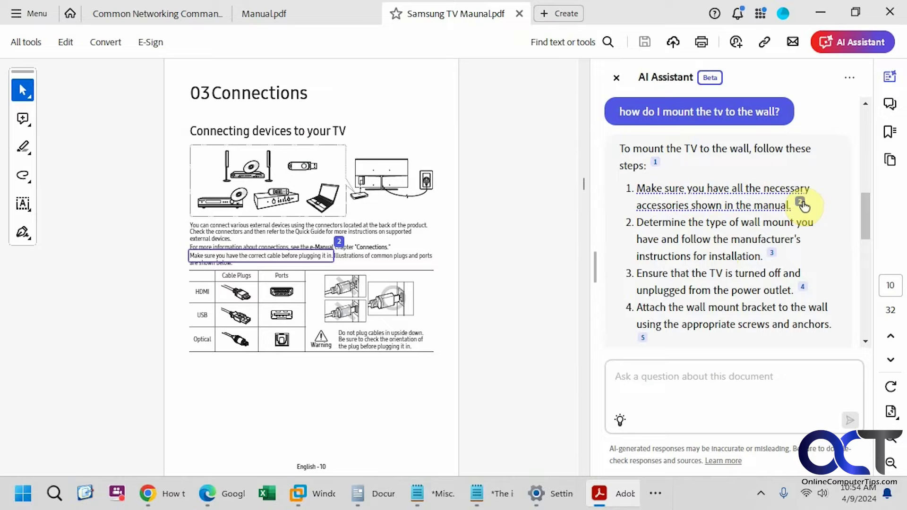
{"action": "left_click", "coordinate": [773, 255]}
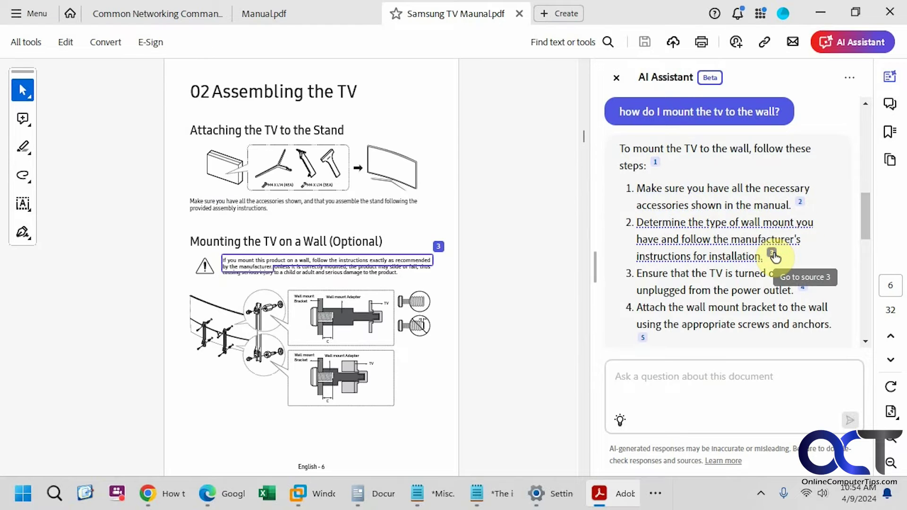
{"action": "left_click", "coordinate": [802, 286]}
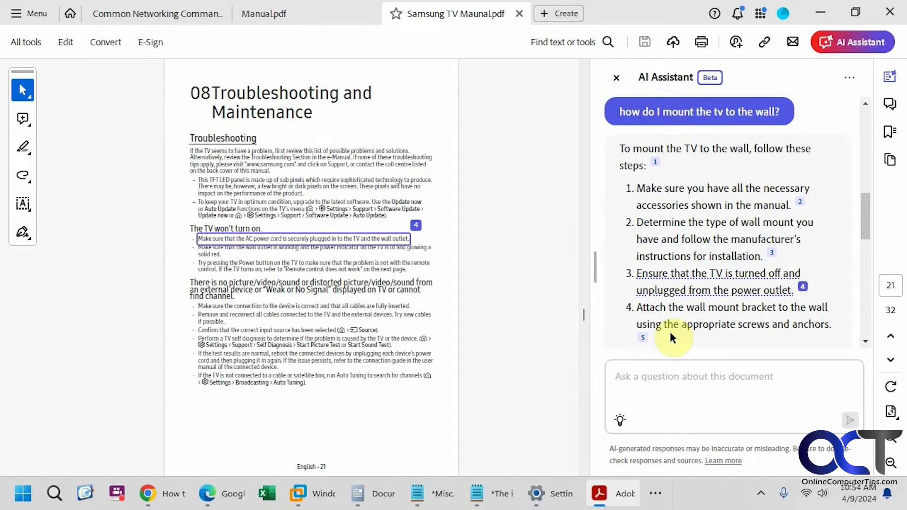
{"action": "left_click", "coordinate": [643, 338]}
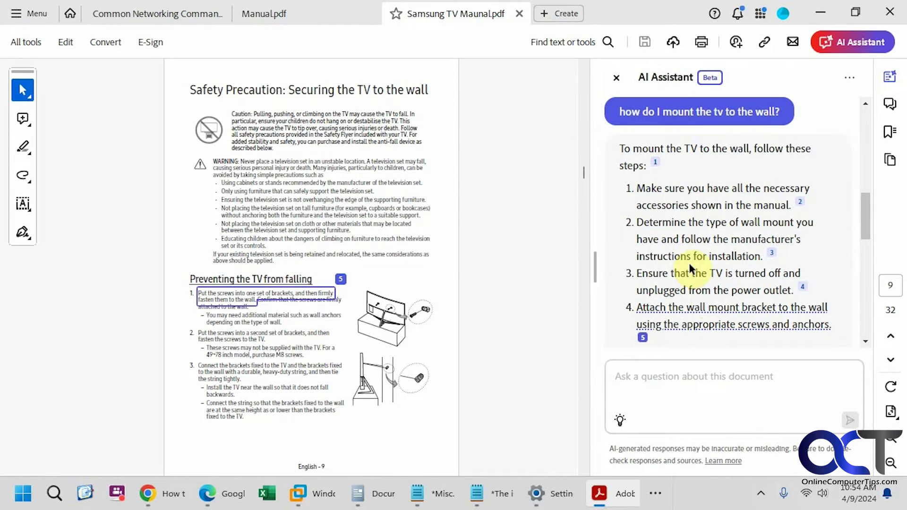
{"action": "left_click", "coordinate": [685, 377]}
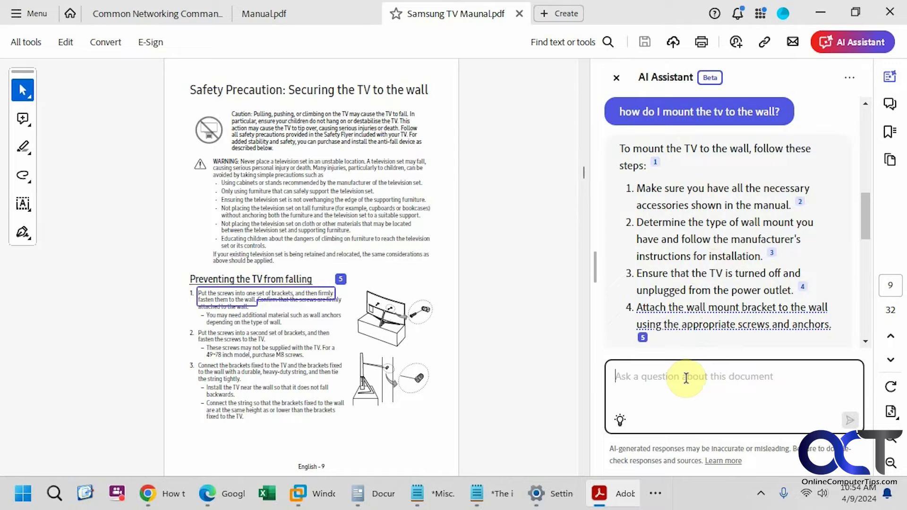
Ask 'can you expand on your last response', then scroll to page 14, The Standard Remote Control.
{"action": "type", "text": "can you expa"}
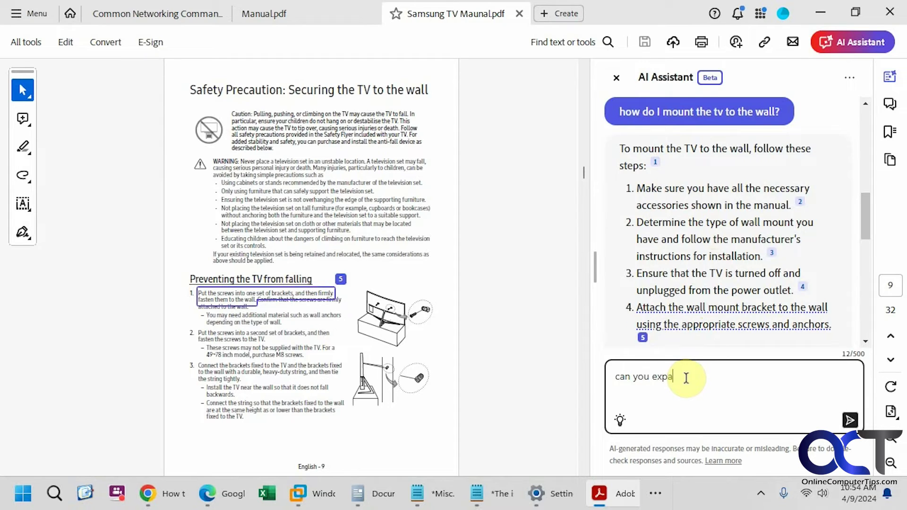
{"action": "type", "text": "nd on your last response"}
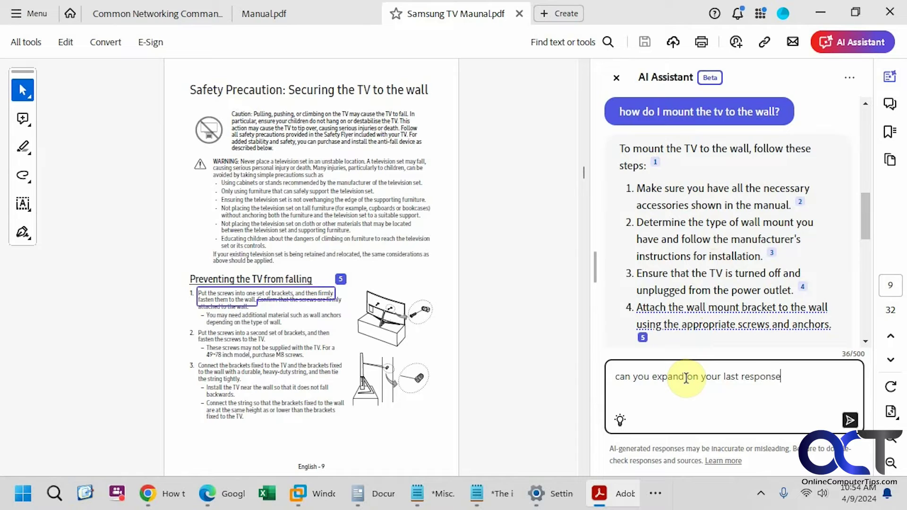
{"action": "key", "text": "Return"}
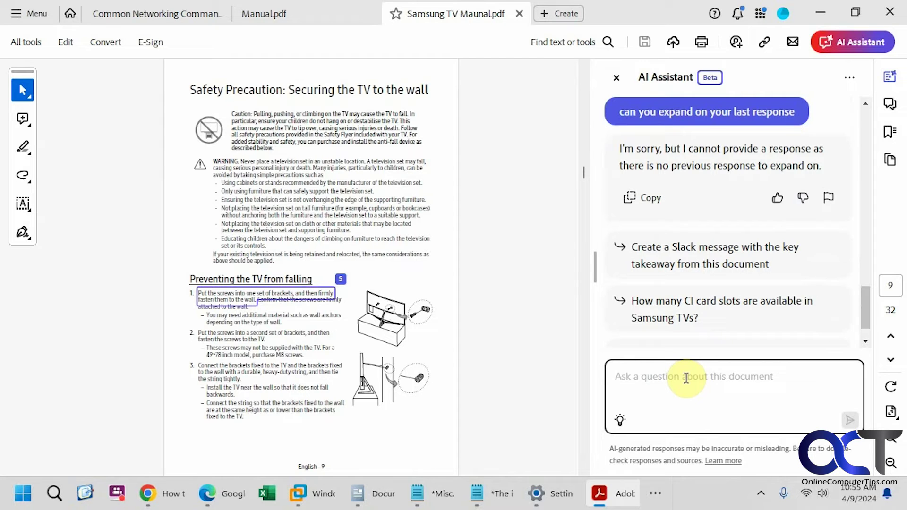
{"action": "scroll", "coordinate": [393, 293], "scroll_direction": "down", "scroll_amount": 3}
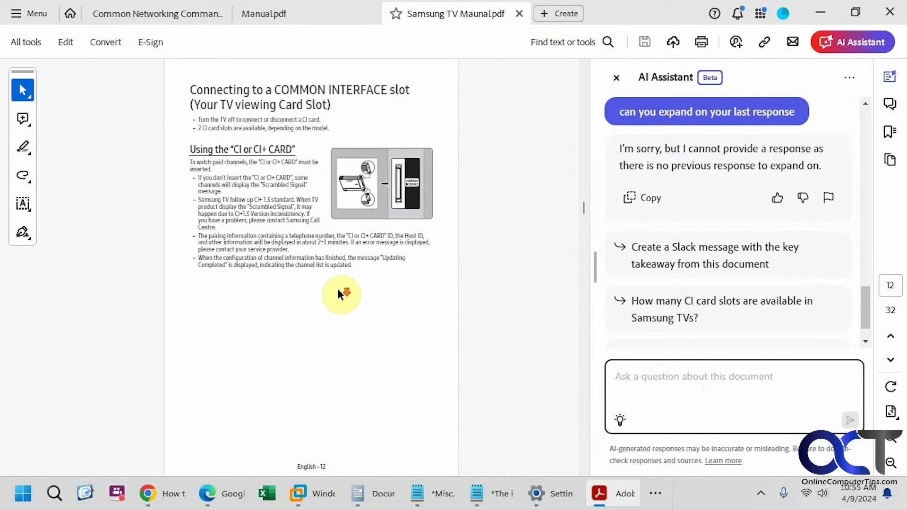
{"action": "scroll", "coordinate": [338, 294], "scroll_direction": "down", "scroll_amount": 1}
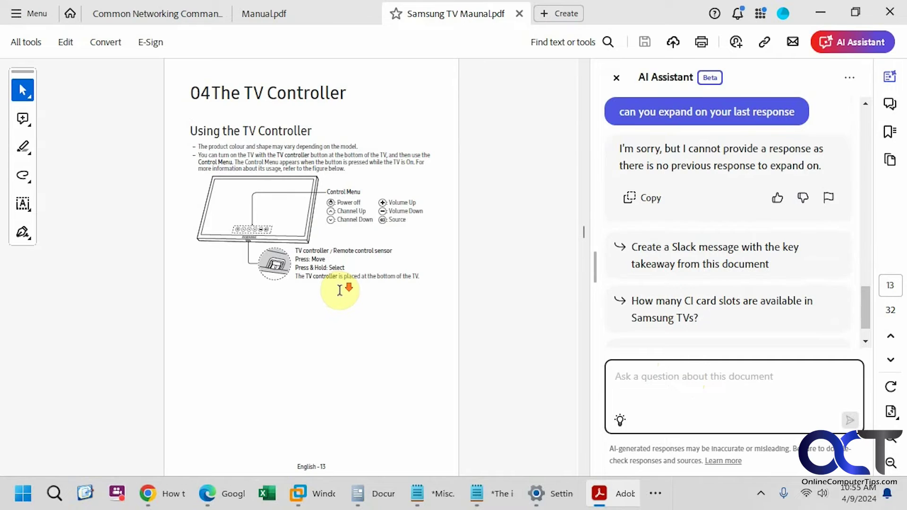
{"action": "scroll", "coordinate": [343, 288], "scroll_direction": "down", "scroll_amount": 1}
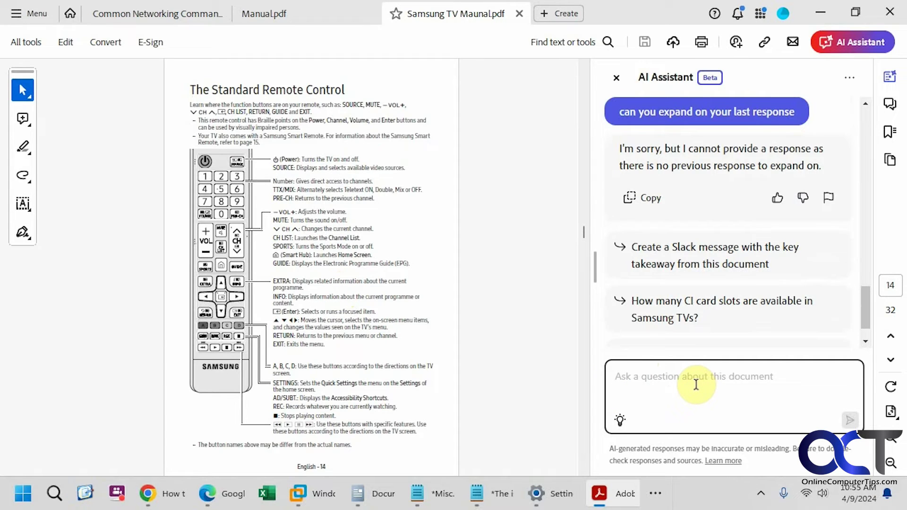
Ask 'show me a picture of the remote control', then scroll to Troubleshooting on page 21.
{"action": "type", "text": "show me a p"}
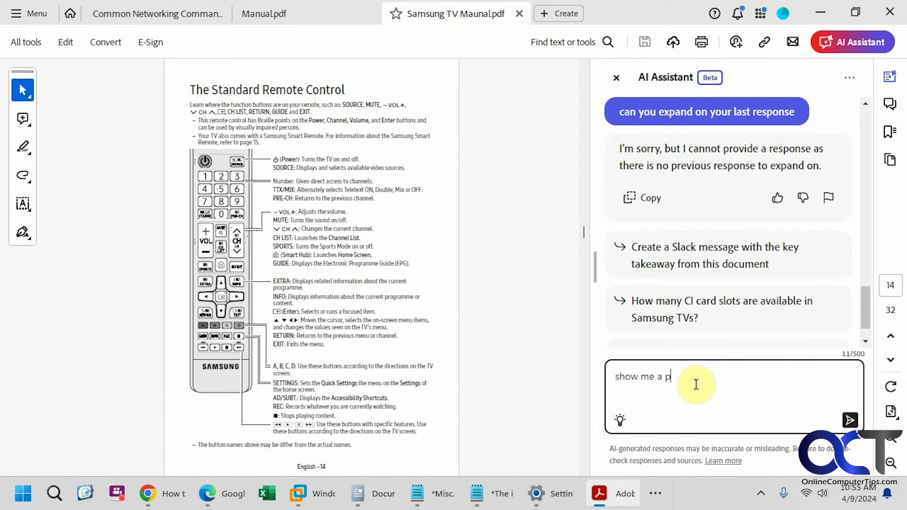
{"action": "type", "text": "icture of the remote control"}
{"action": "key", "text": "Return"}
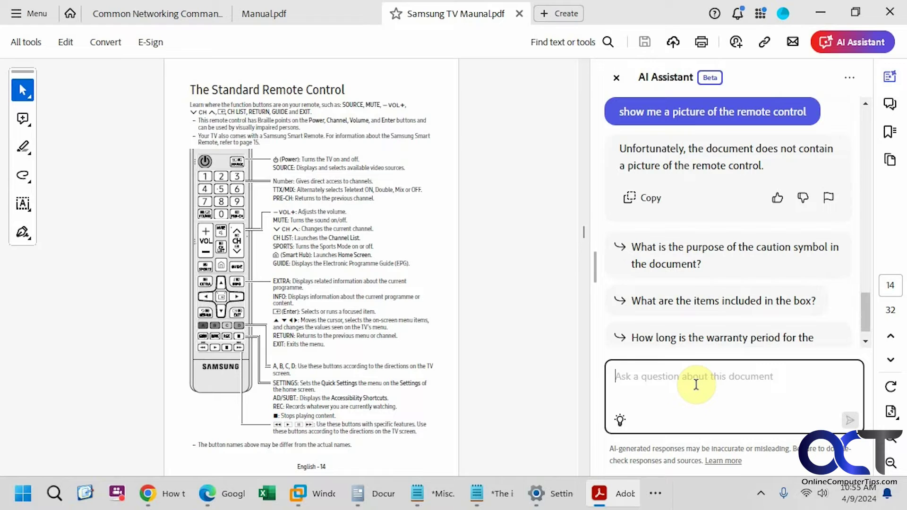
{"action": "scroll", "coordinate": [357, 328], "scroll_direction": "down", "scroll_amount": 4}
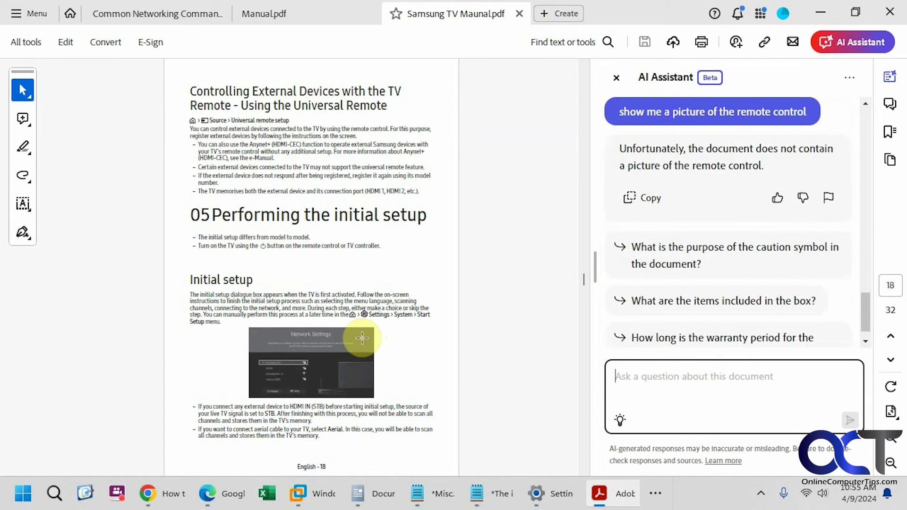
{"action": "scroll", "coordinate": [362, 337], "scroll_direction": "down", "scroll_amount": 2}
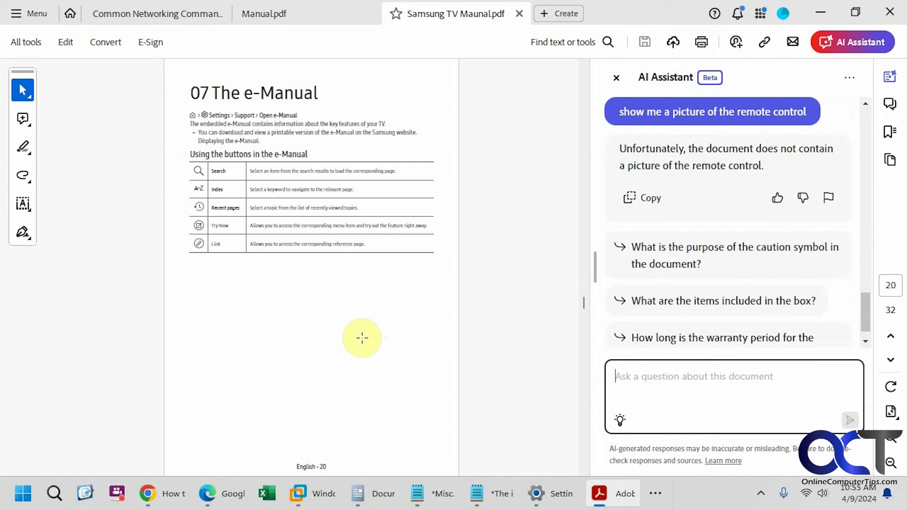
{"action": "scroll", "coordinate": [362, 338], "scroll_direction": "down", "scroll_amount": 1}
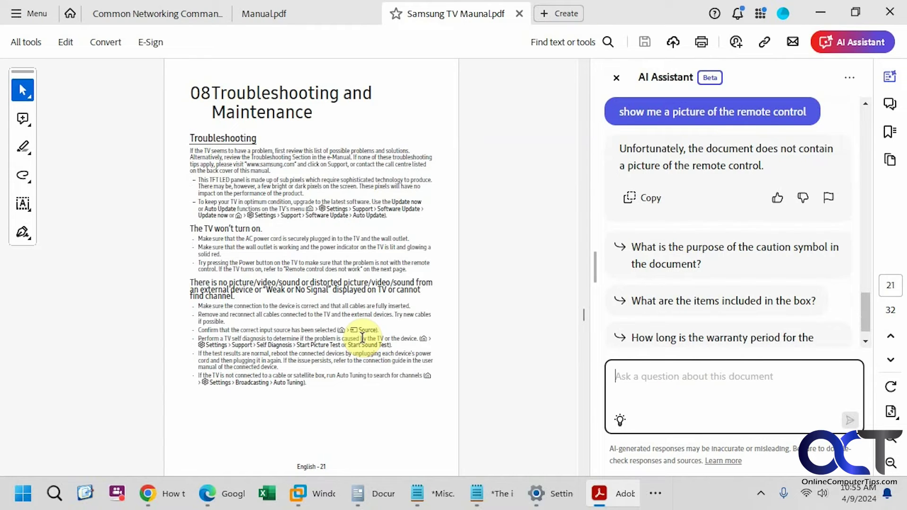
Ask 'what happens if i do not get a picture on the screen' and outline citations 1–3.
{"action": "type", "text": "what "}
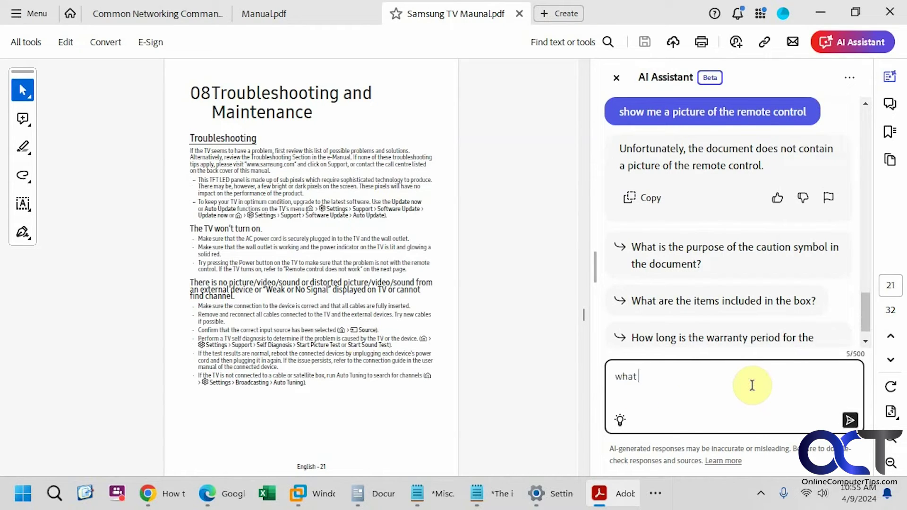
{"action": "type", "text": "happens if i do not get a pictu"}
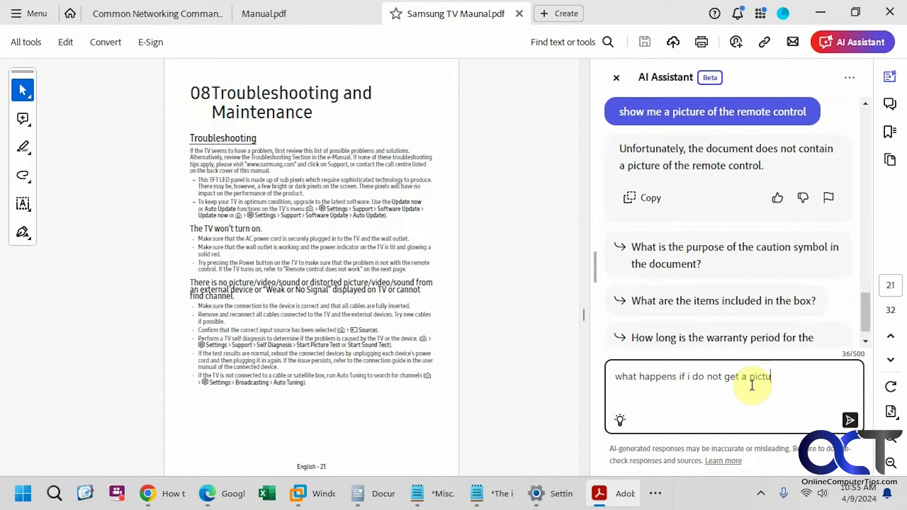
{"action": "type", "text": "re on the screen"}
{"action": "key", "text": "Return"}
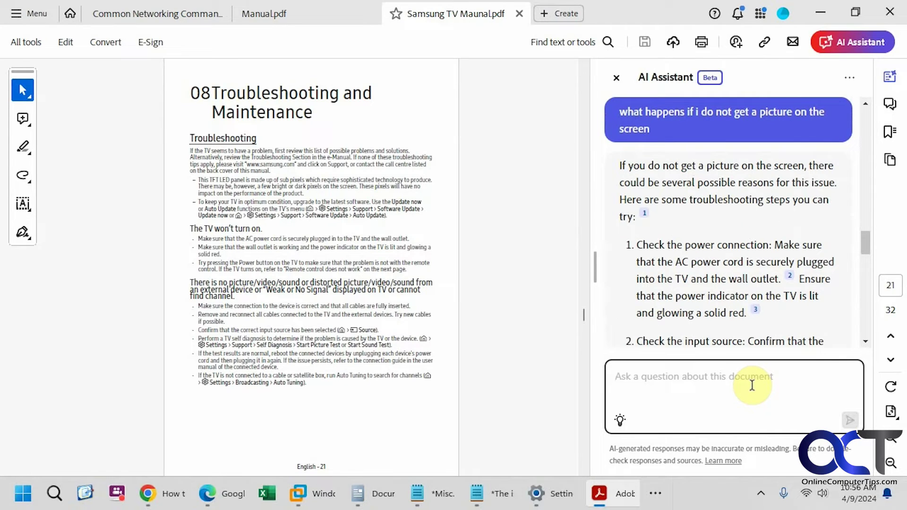
{"action": "left_click", "coordinate": [644, 213]}
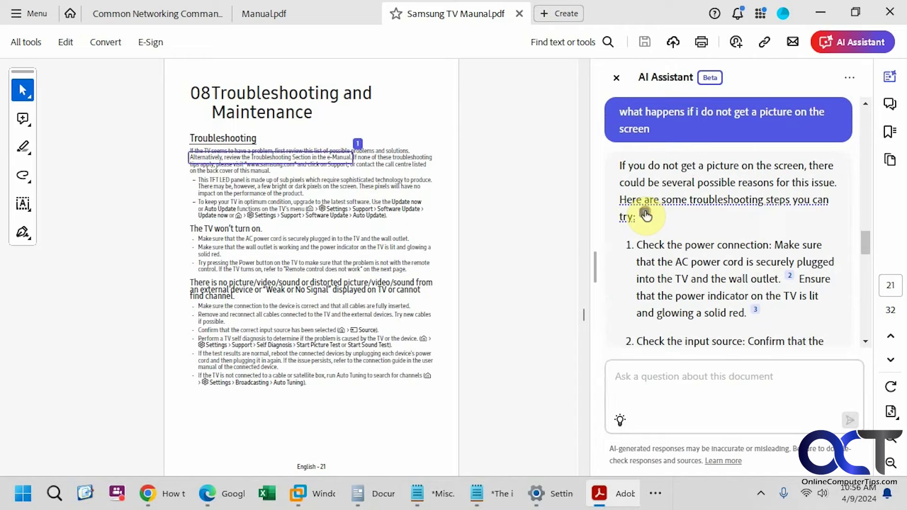
{"action": "left_click", "coordinate": [792, 279]}
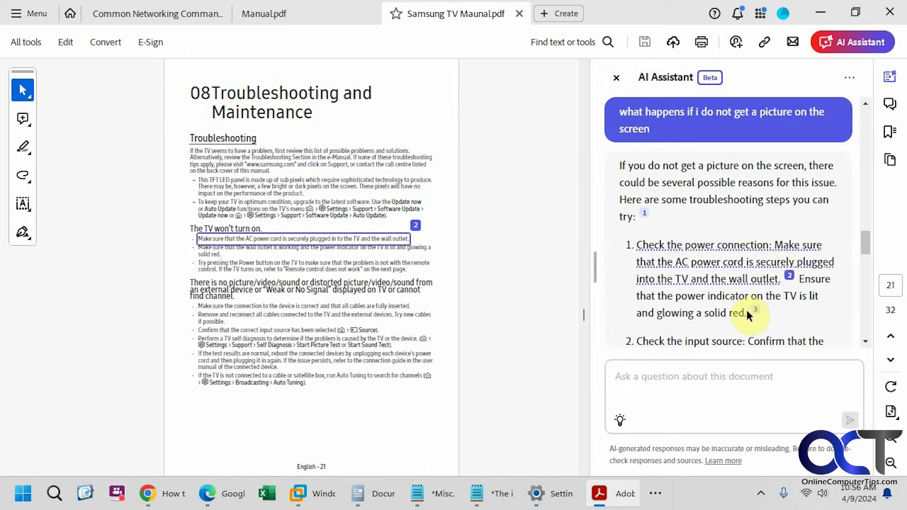
{"action": "left_click", "coordinate": [755, 311]}
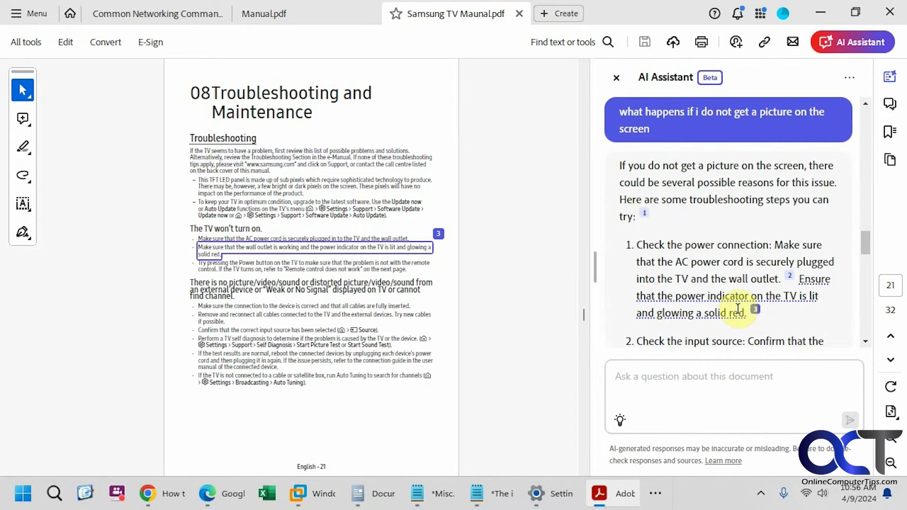
Follow the remaining citations through 12, ending on the Still image warning on page 26.
{"action": "left_click_drag", "start_coordinate": [868, 244], "coordinate": [866, 257]}
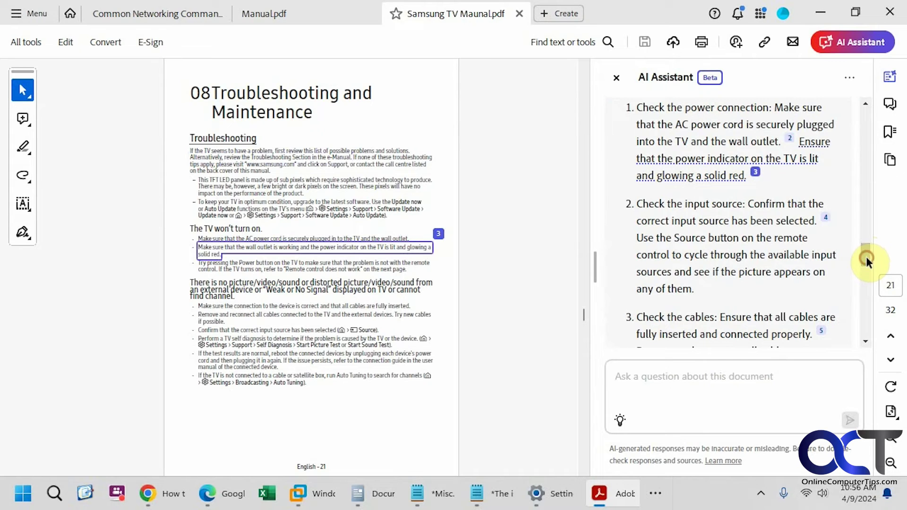
{"action": "left_click", "coordinate": [825, 217]}
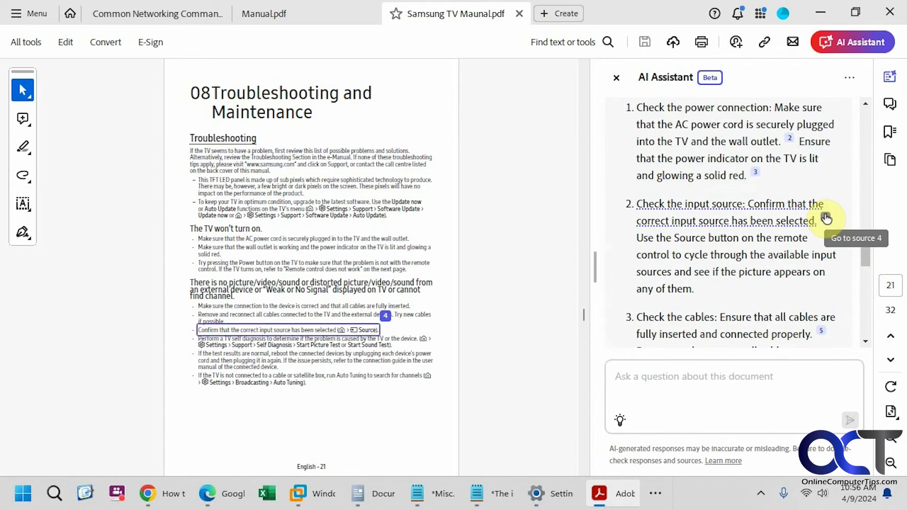
{"action": "left_click", "coordinate": [821, 330]}
{"action": "left_click_drag", "start_coordinate": [869, 260], "coordinate": [866, 283]}
{"action": "left_click", "coordinate": [712, 192]}
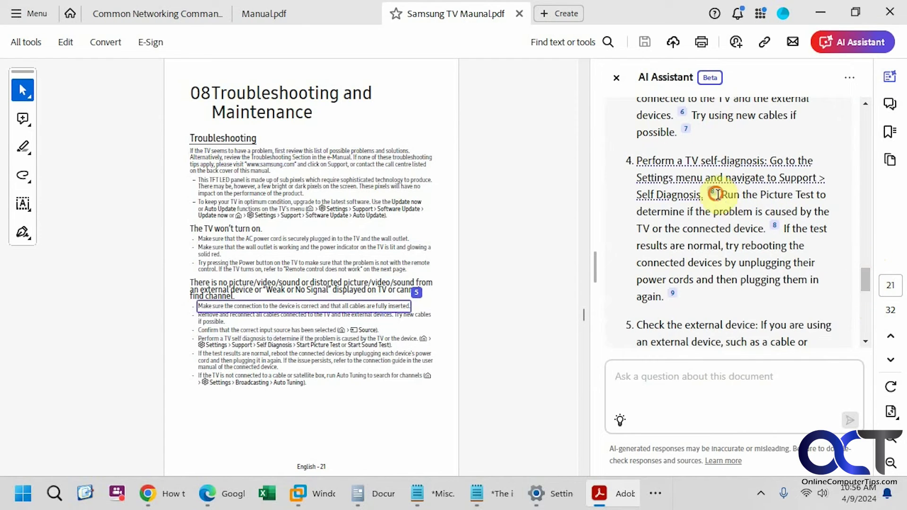
{"action": "left_click", "coordinate": [672, 293]}
{"action": "left_click_drag", "start_coordinate": [863, 281], "coordinate": [863, 299]}
{"action": "left_click", "coordinate": [745, 173]}
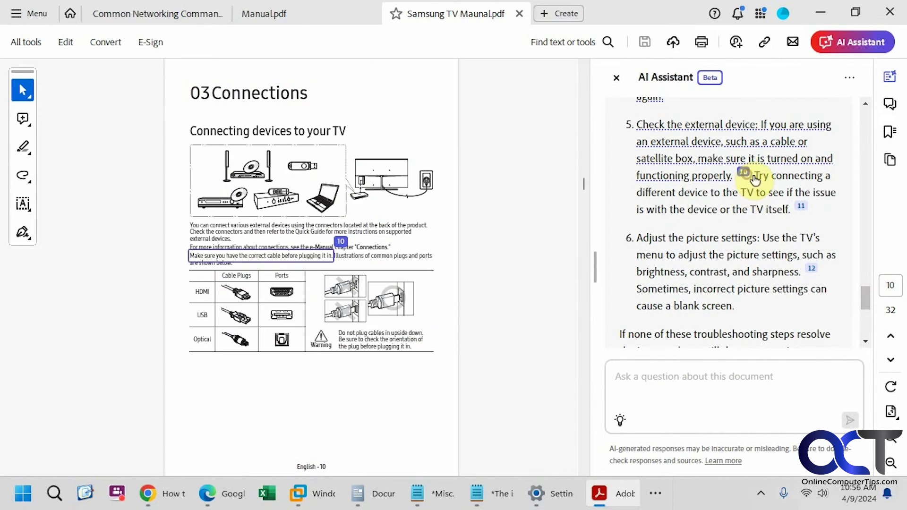
{"action": "left_click", "coordinate": [801, 209]}
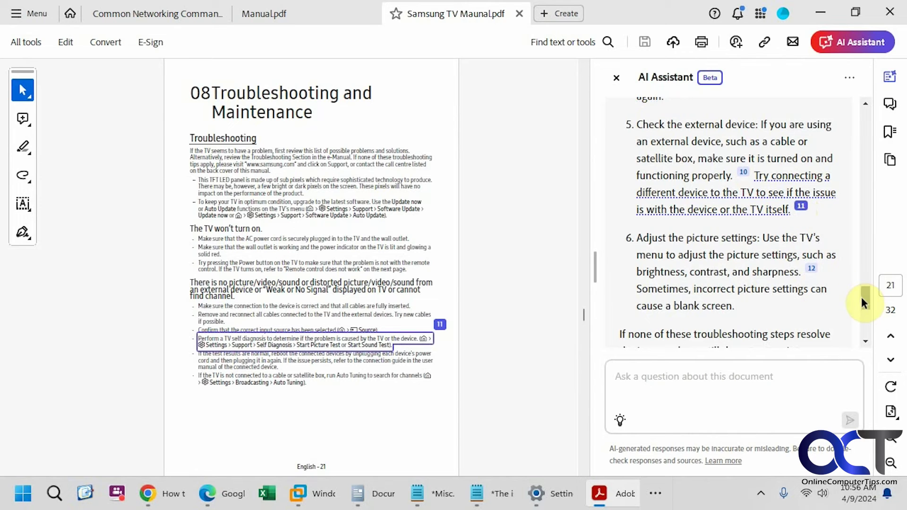
{"action": "left_click", "coordinate": [811, 268]}
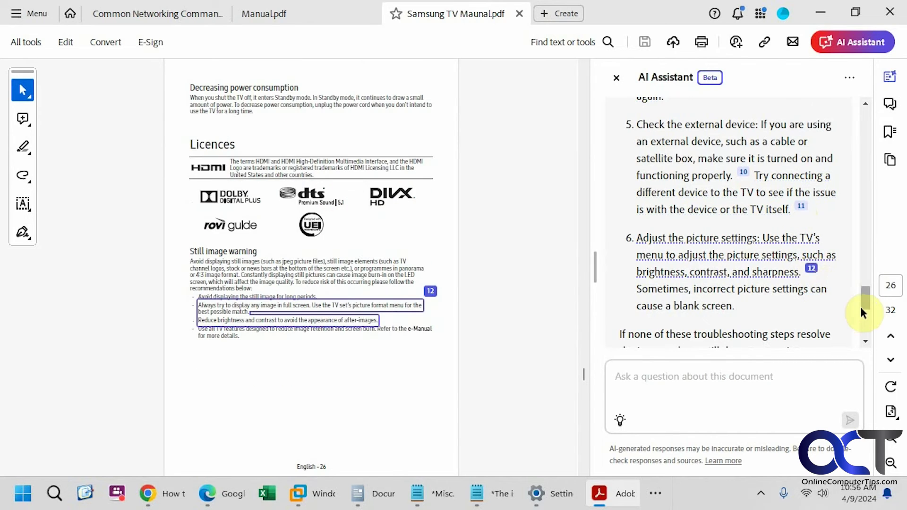
{"action": "left_click_drag", "start_coordinate": [864, 300], "coordinate": [865, 322]}
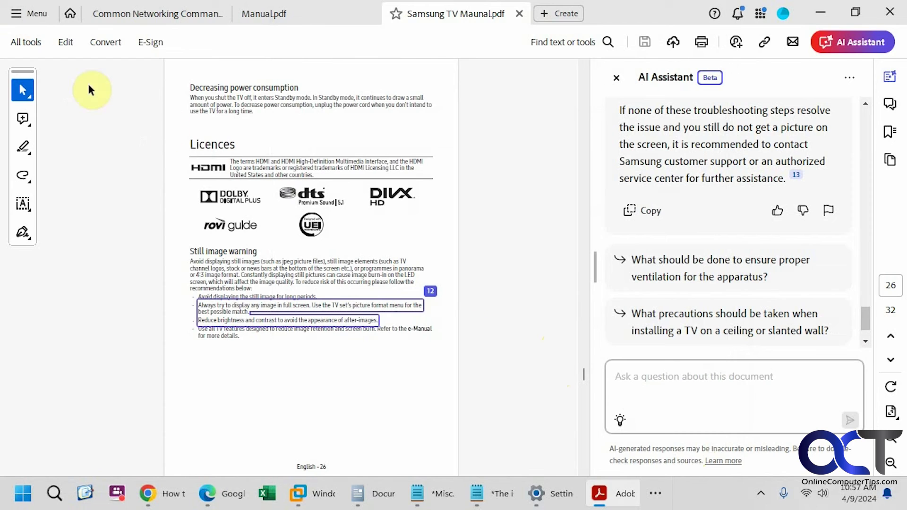
Open Help > About Adobe Acrobat Reader to show version 2024.001.20643 (64-bit).
{"action": "left_click", "coordinate": [16, 14]}
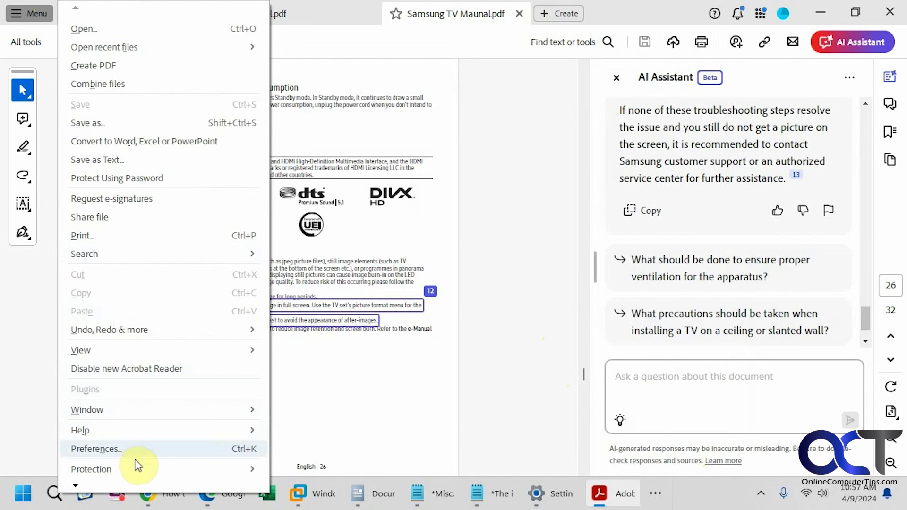
{"action": "mouse_move", "coordinate": [130, 429]}
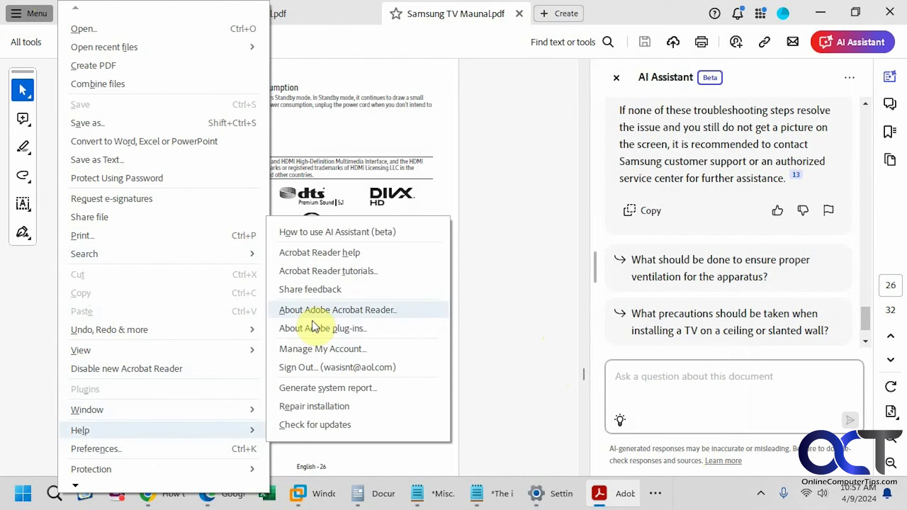
{"action": "left_click", "coordinate": [319, 309]}
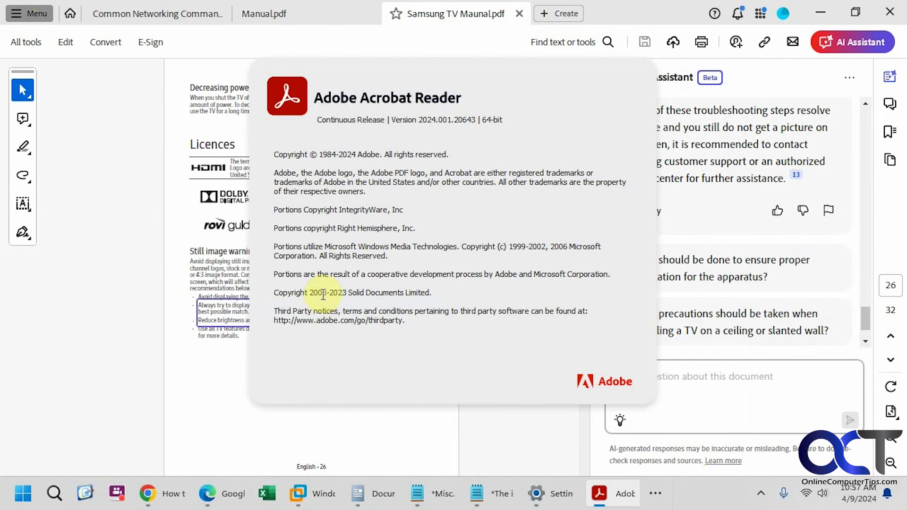